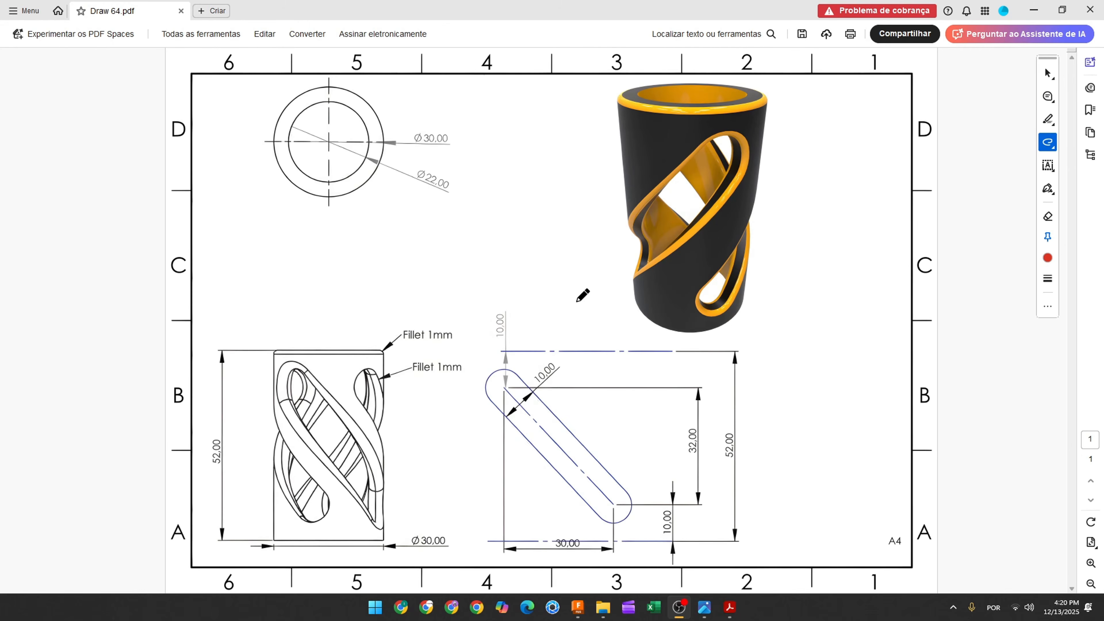
- Mark the tube with an arrow on the PDF drawing, switch to Fusion and place a 30 mm diameter cylinder base at the origin on the horizontal plane
mouse_move(503, 225)
left_mouse_down()
mouse_move(598, 223)
mouse_move(598, 237)
left_mouse_up()
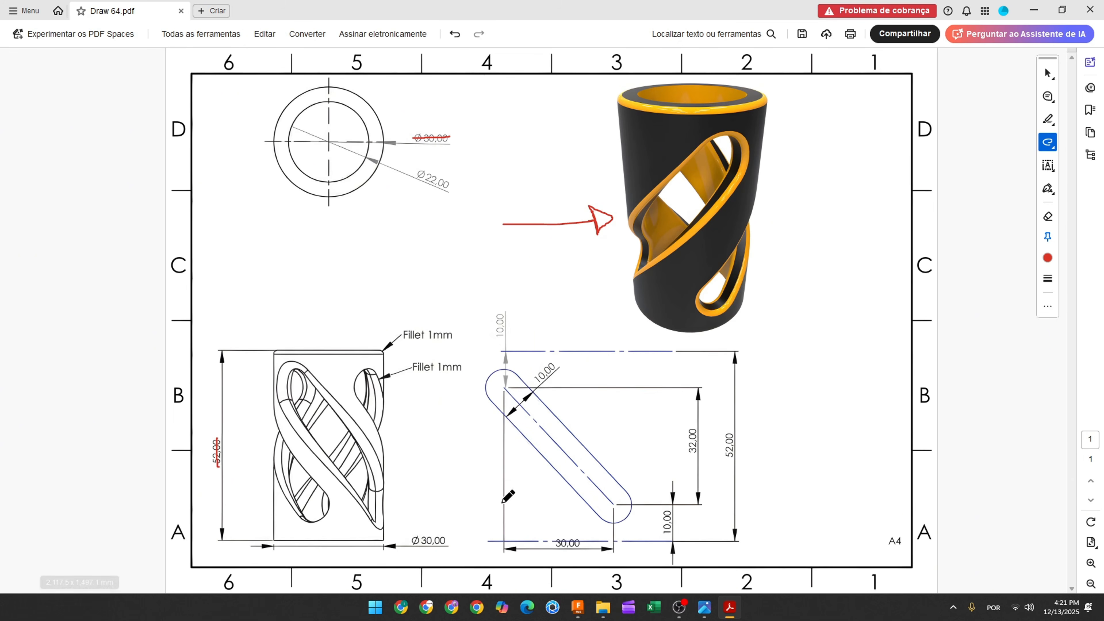
left_click(577, 608)
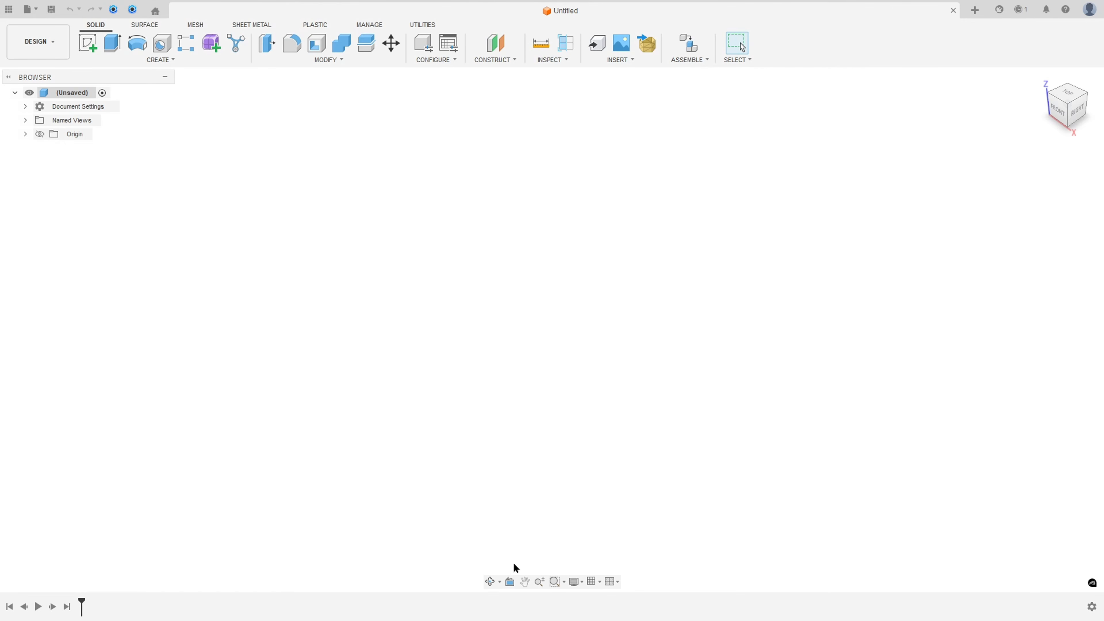
left_click(144, 61)
left_click(106, 223)
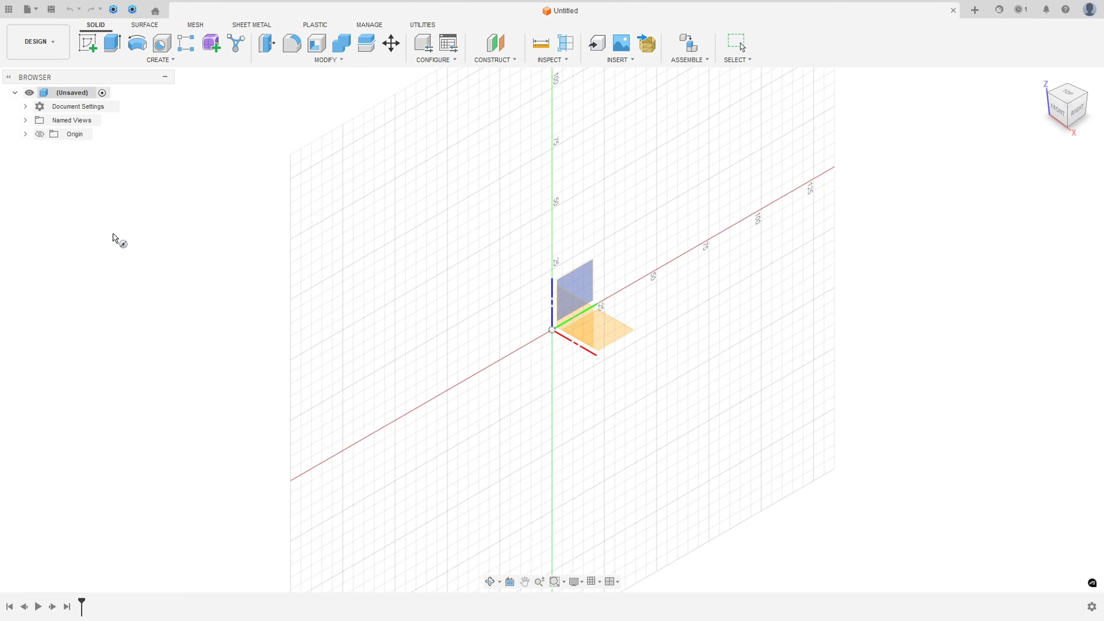
left_click(626, 326)
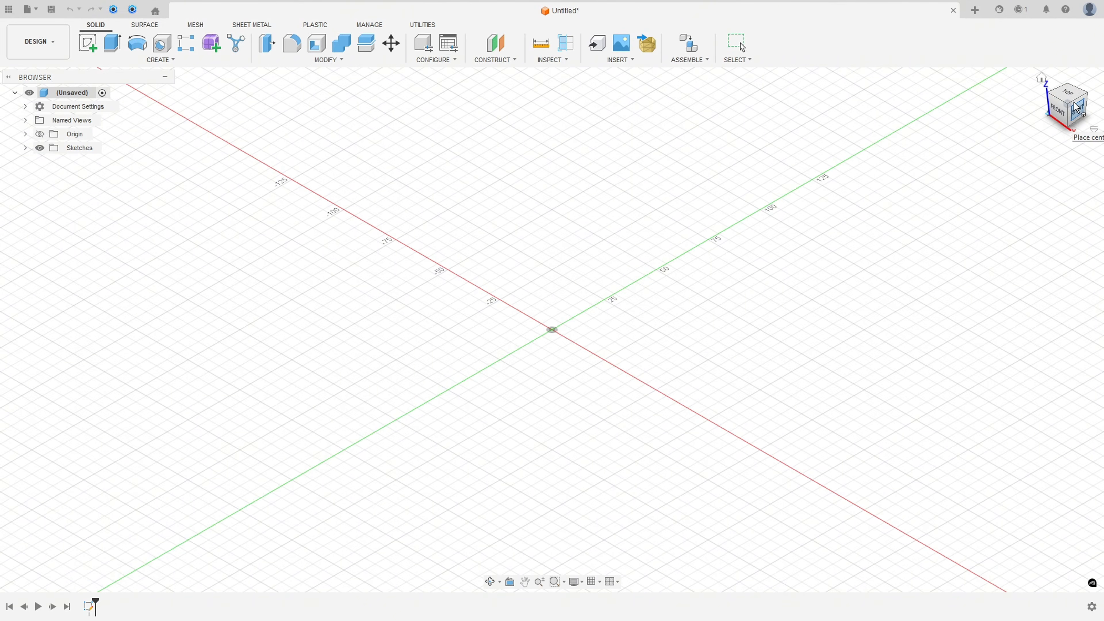
left_click(556, 333)
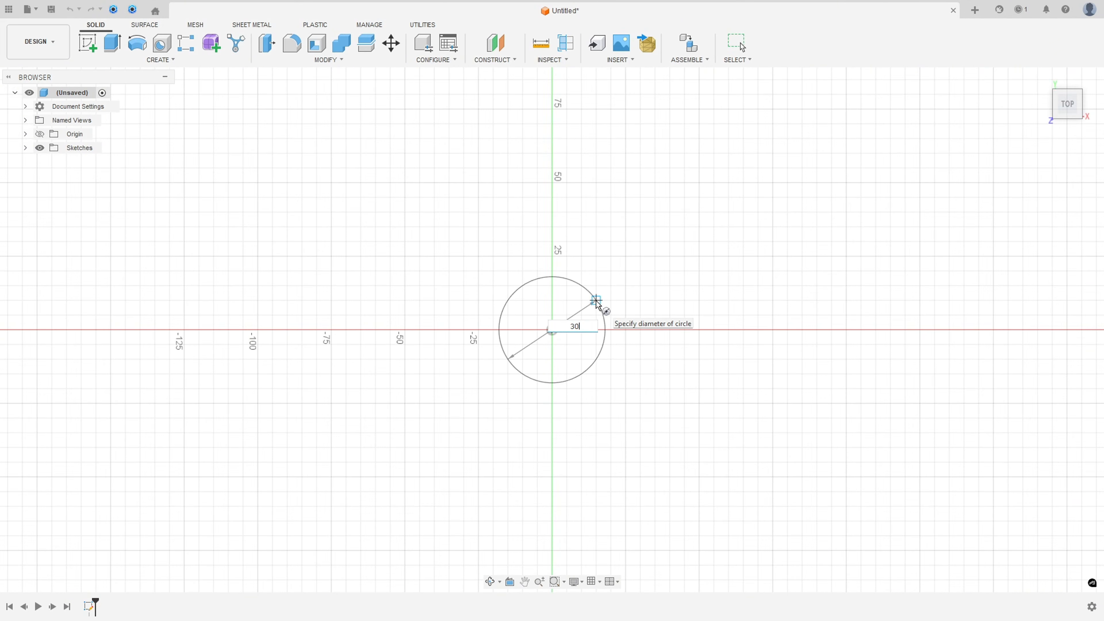
key("Tab")
key("Return")
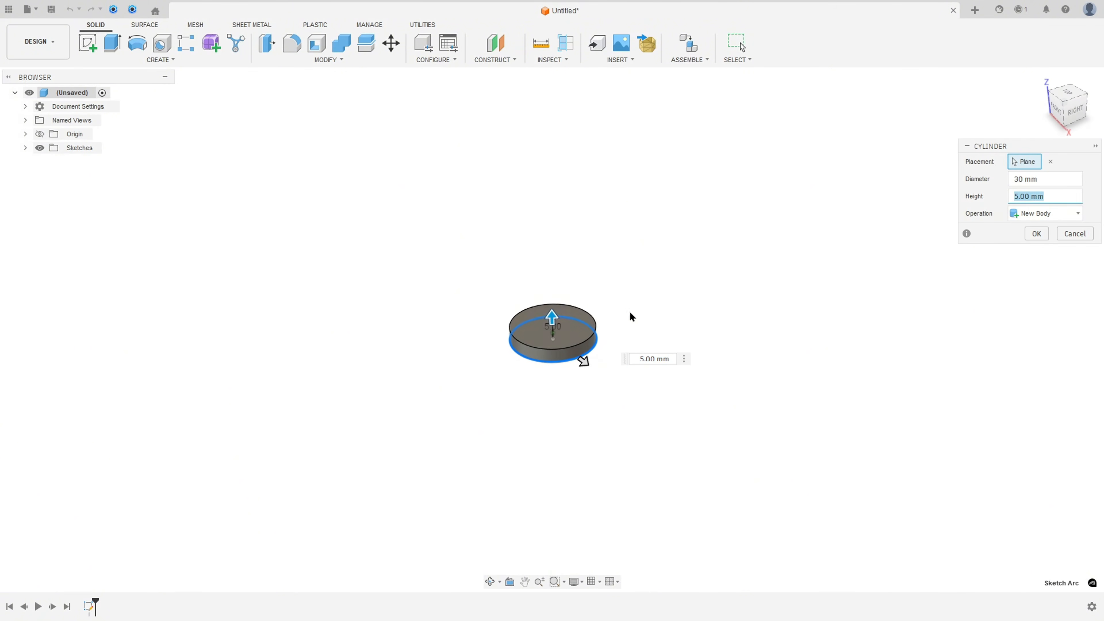
- Set the cylinder's height to 52 mm and create it as a new body
left_click_drag(551, 318, 557, 217)
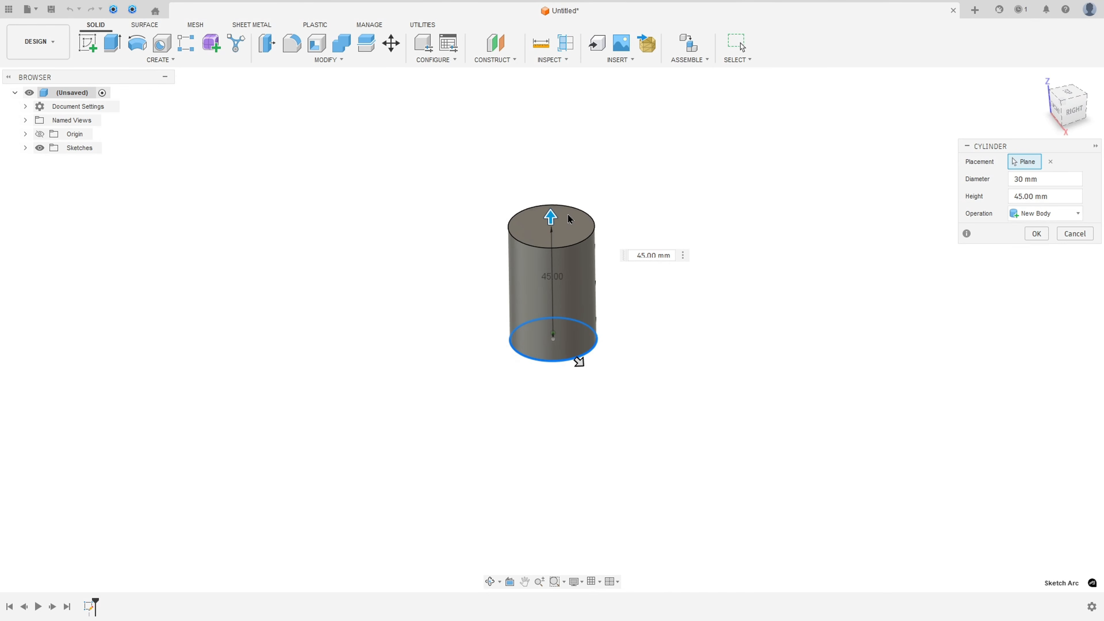
left_click(1057, 197)
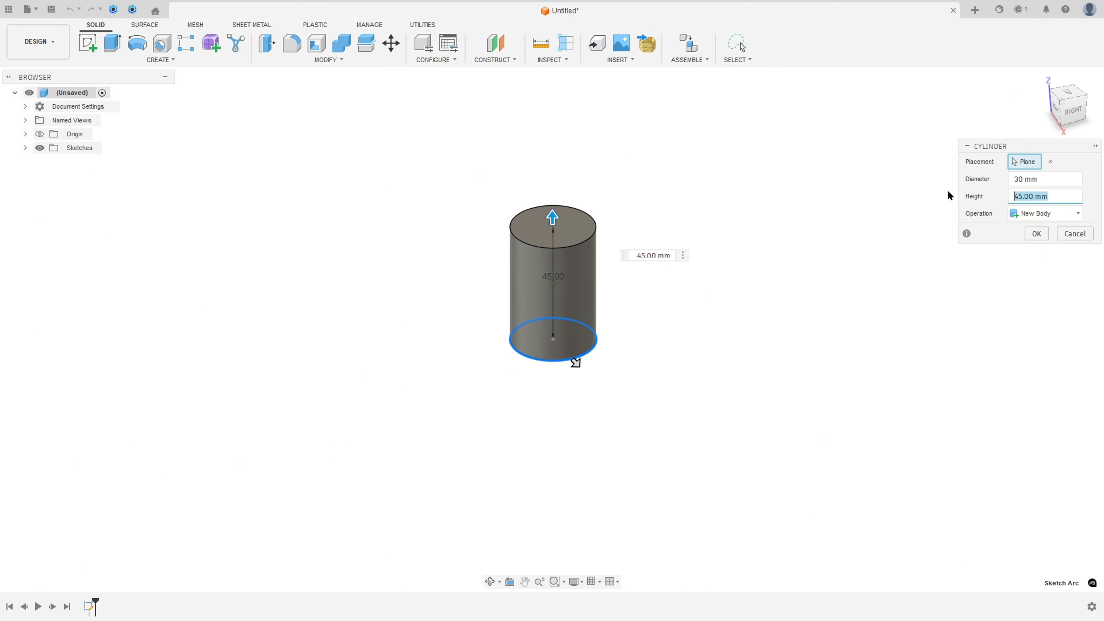
type("52")
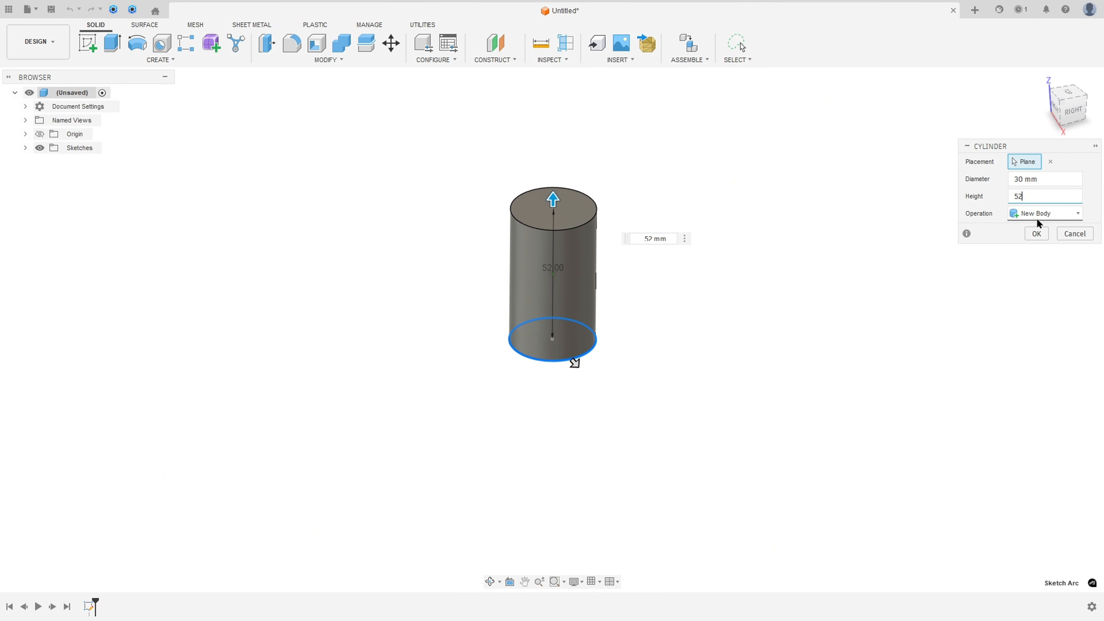
left_click(1037, 235)
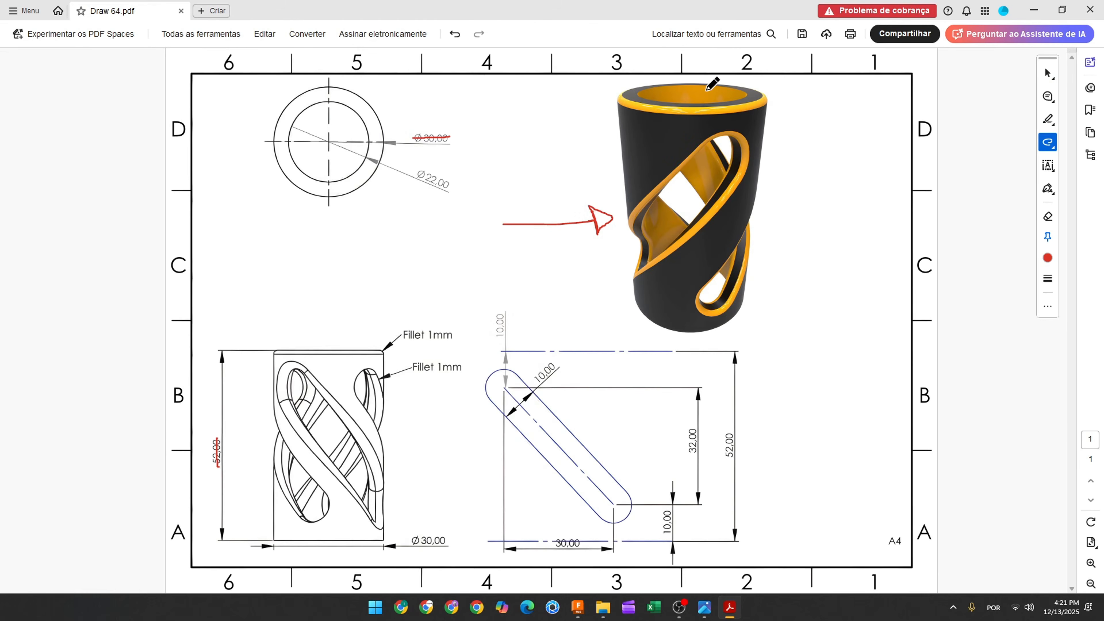
- Switch to the PDF drawing, circle the tube's open top and bottom ends and note the 4 mm wall thickness
mouse_move(675, 86)
left_mouse_down()
mouse_move(730, 101)
mouse_move(676, 89)
left_mouse_up()
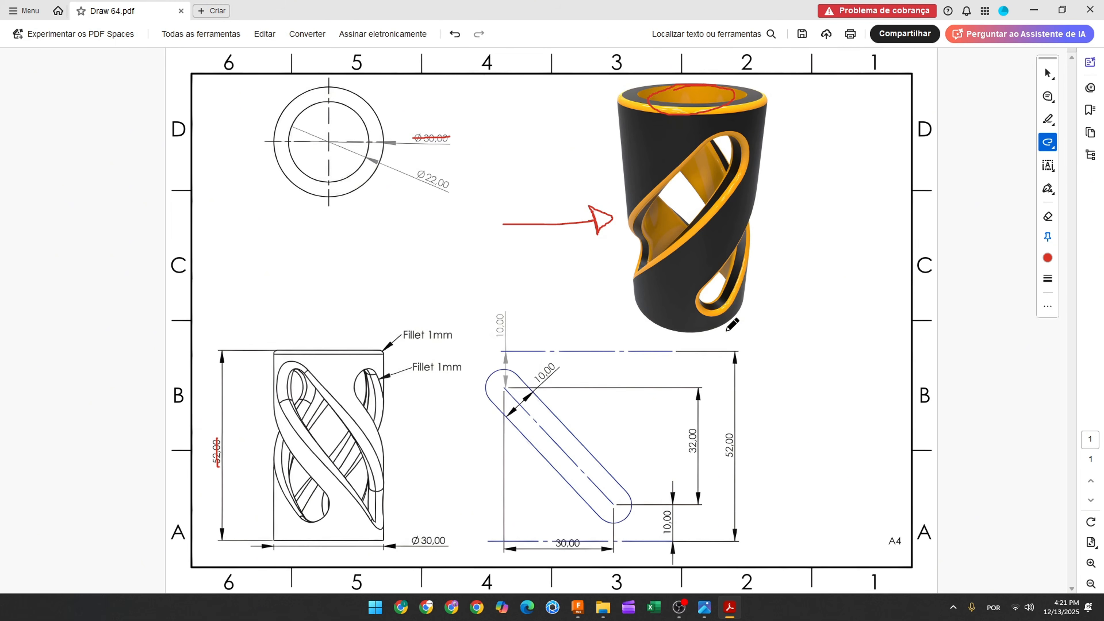
mouse_move(726, 331)
left_mouse_down()
mouse_move(755, 320)
mouse_move(636, 319)
left_mouse_up()
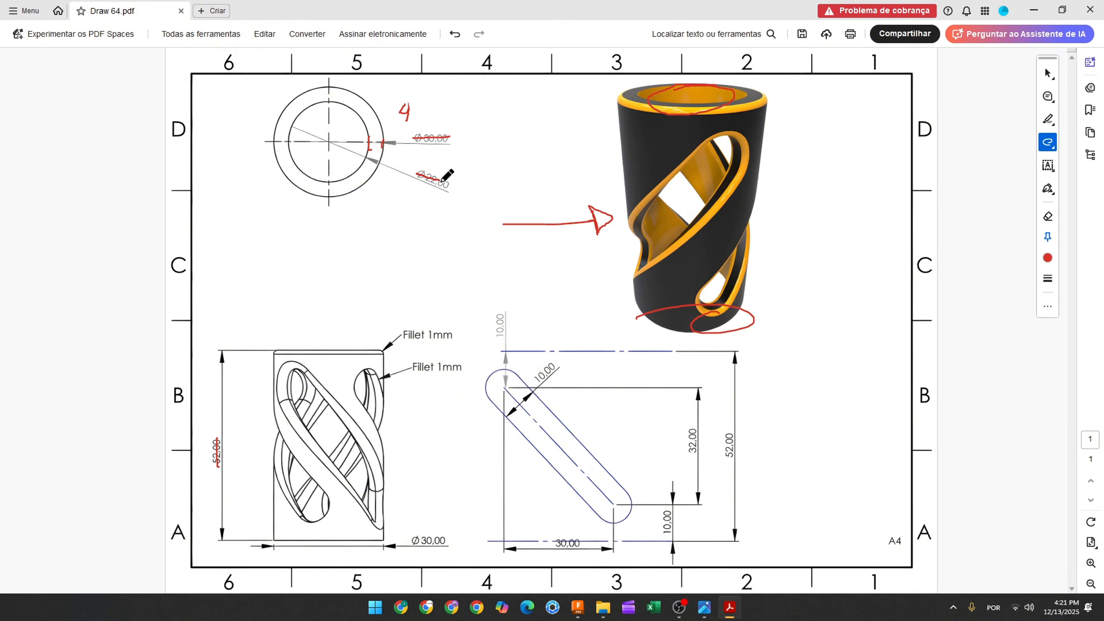
- Switch to Fusion and shell the cylinder through its top and bottom faces with a 4 mm inside thickness
left_click(578, 607)
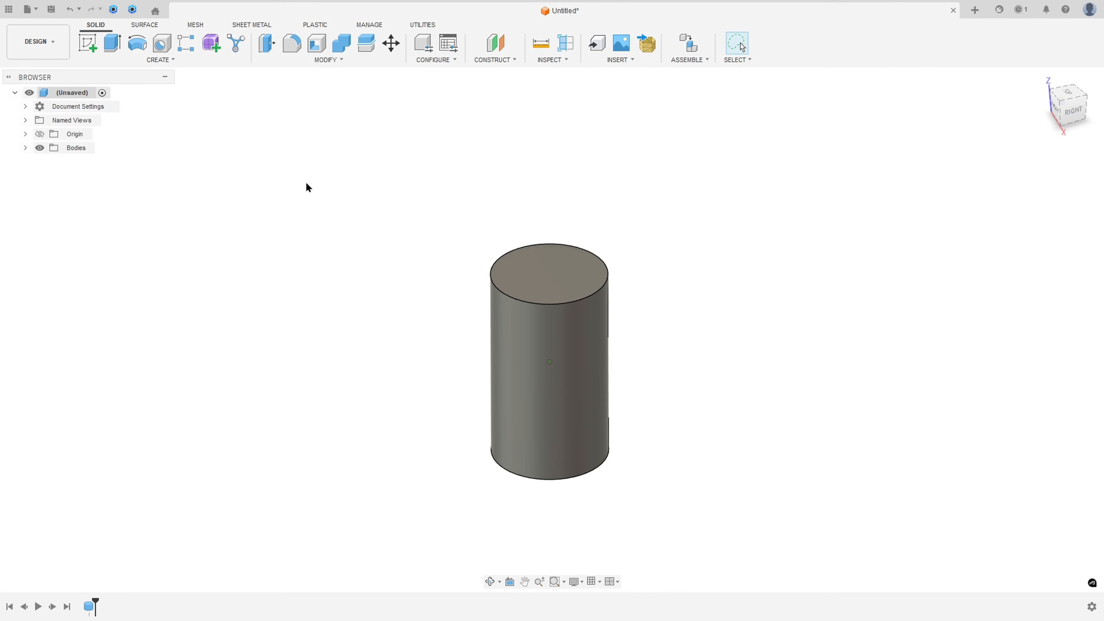
left_click(317, 43)
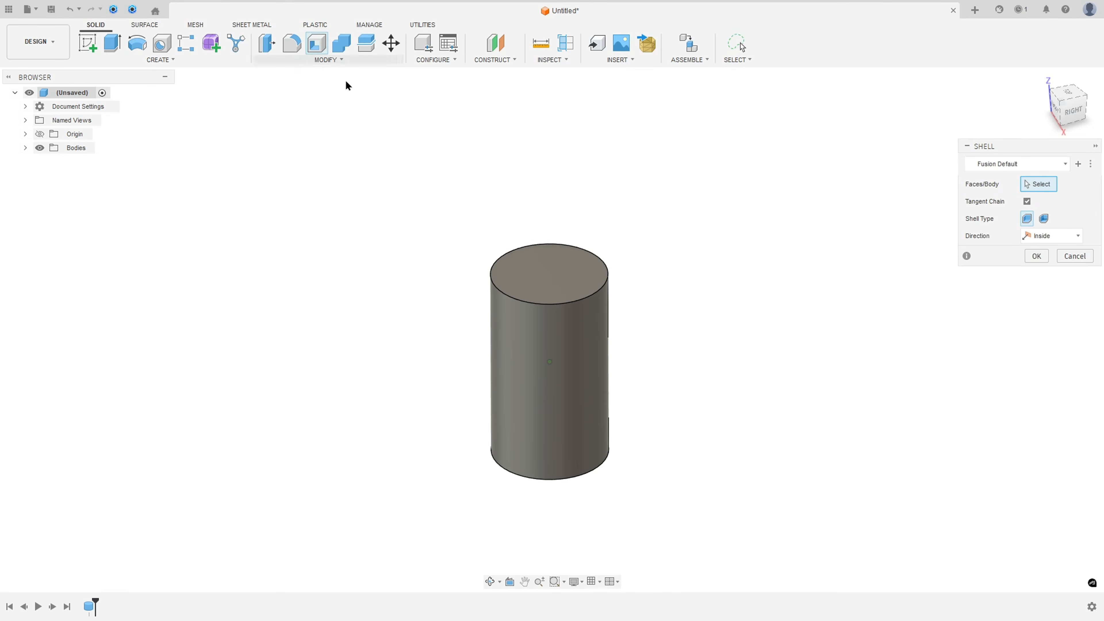
left_click(544, 278)
middle_click_drag(544, 278, 557, 382, "shift")
left_click(569, 405)
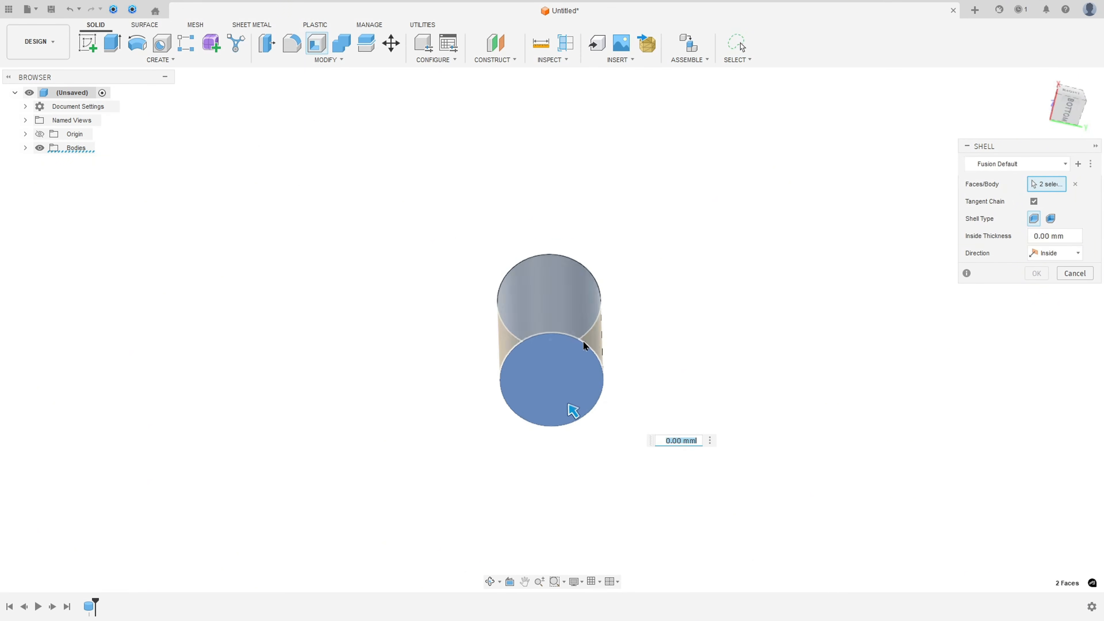
middle_click_drag(584, 346, 562, 297, "shift")
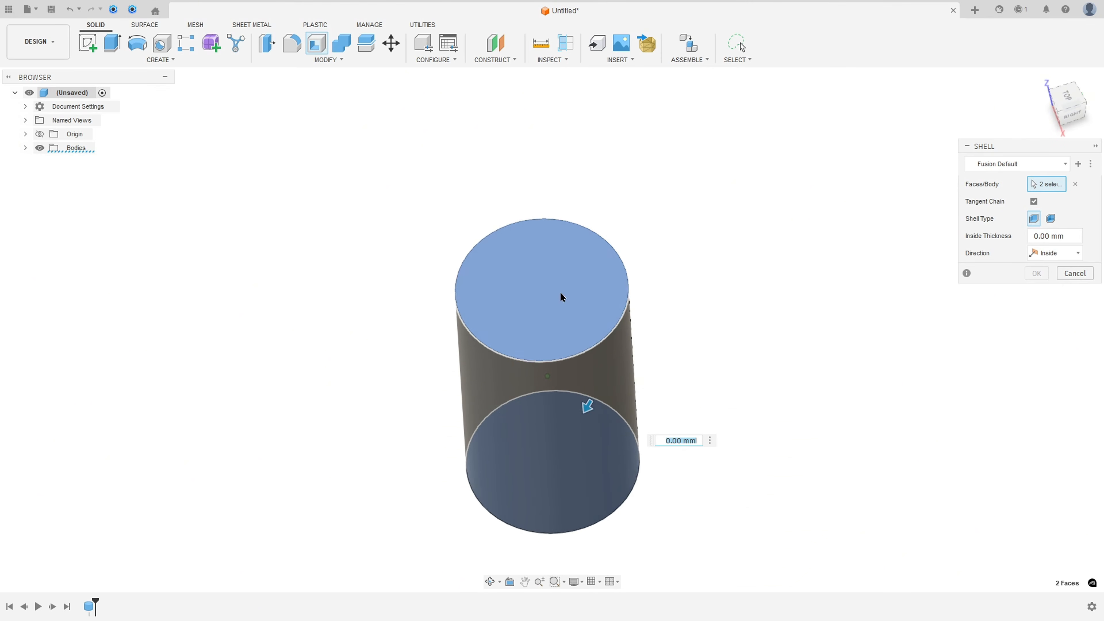
left_click(1062, 236)
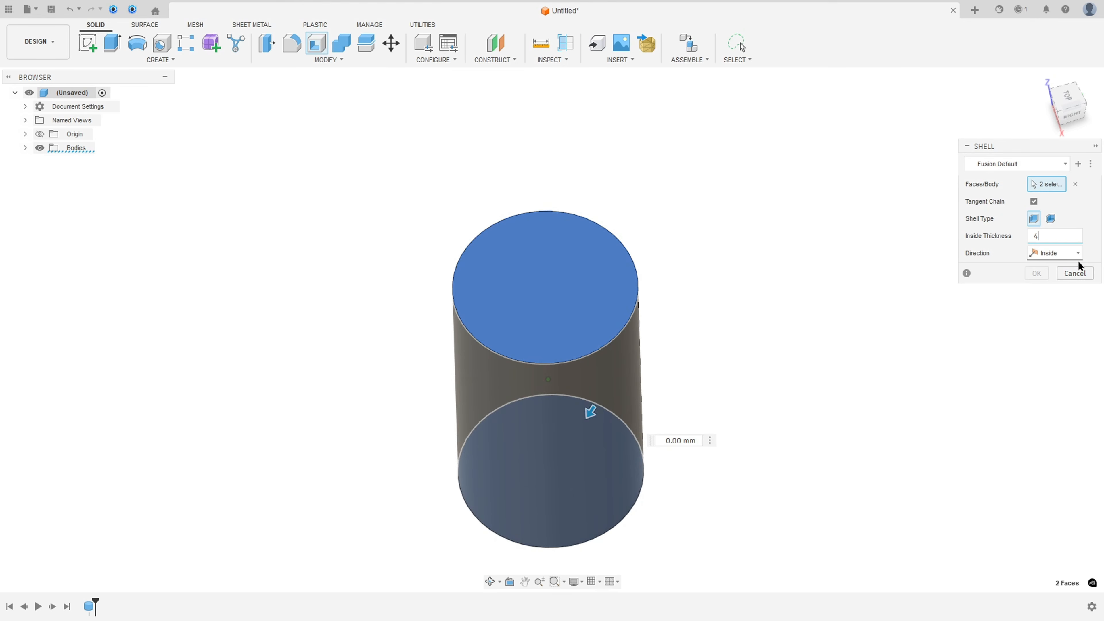
left_click(1036, 273)
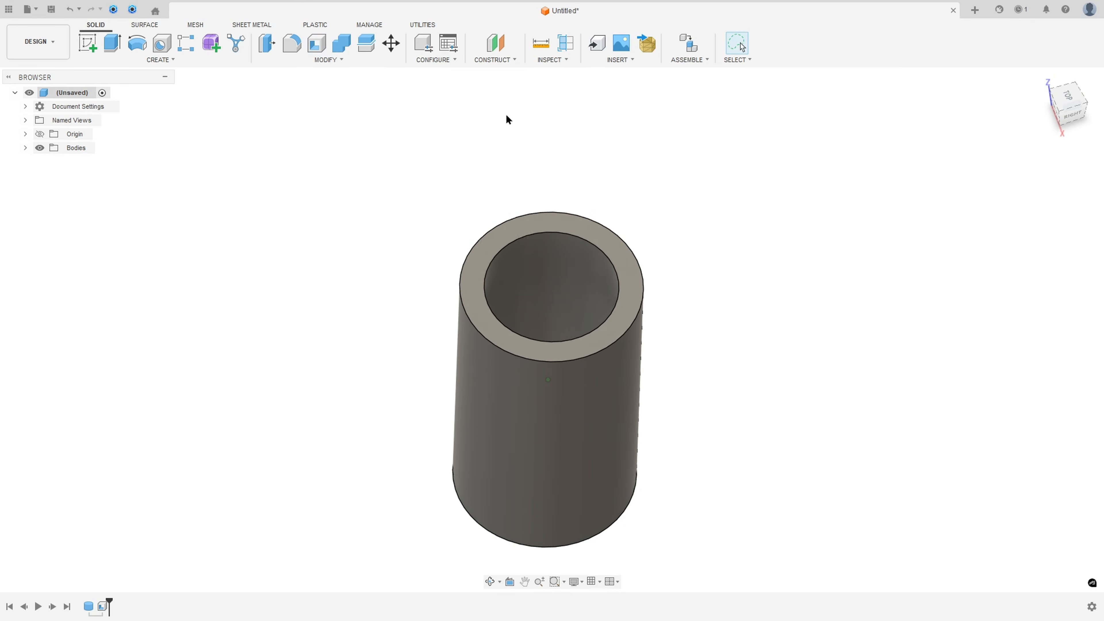
- Measure the inner and outer circular edges on the tube's top face
left_click(541, 43)
left_click(563, 236)
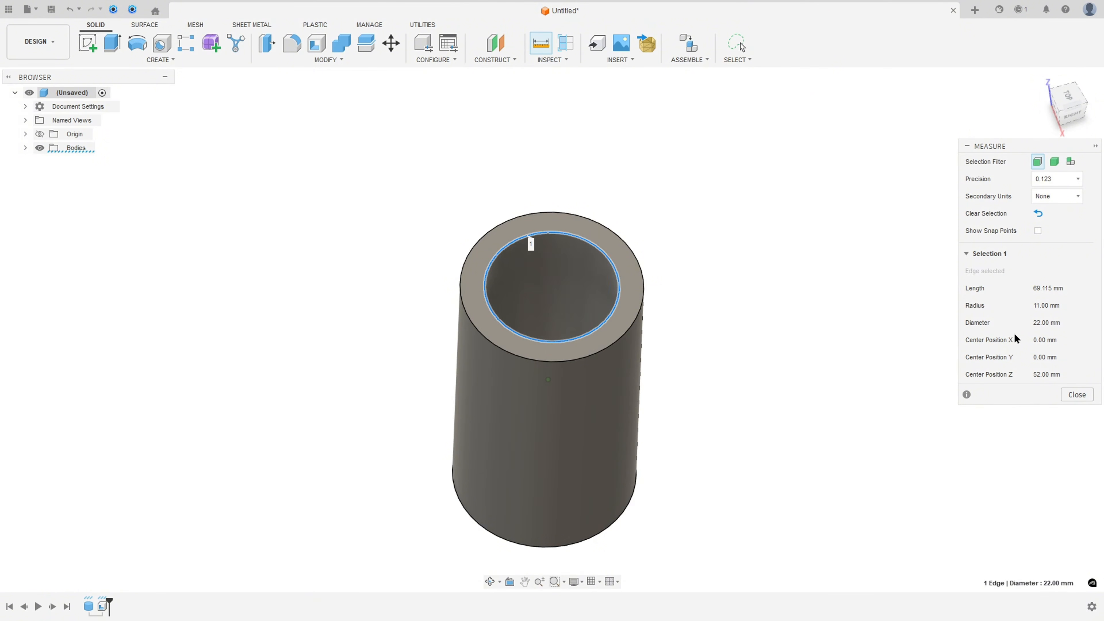
left_click(811, 265)
left_click(617, 234)
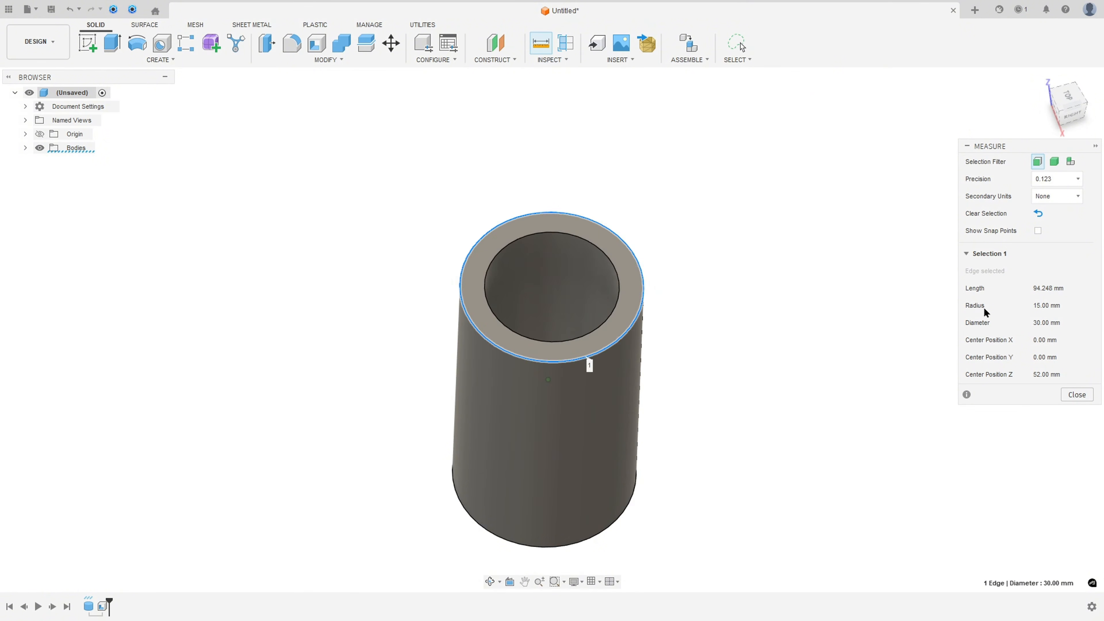
left_click(1077, 395)
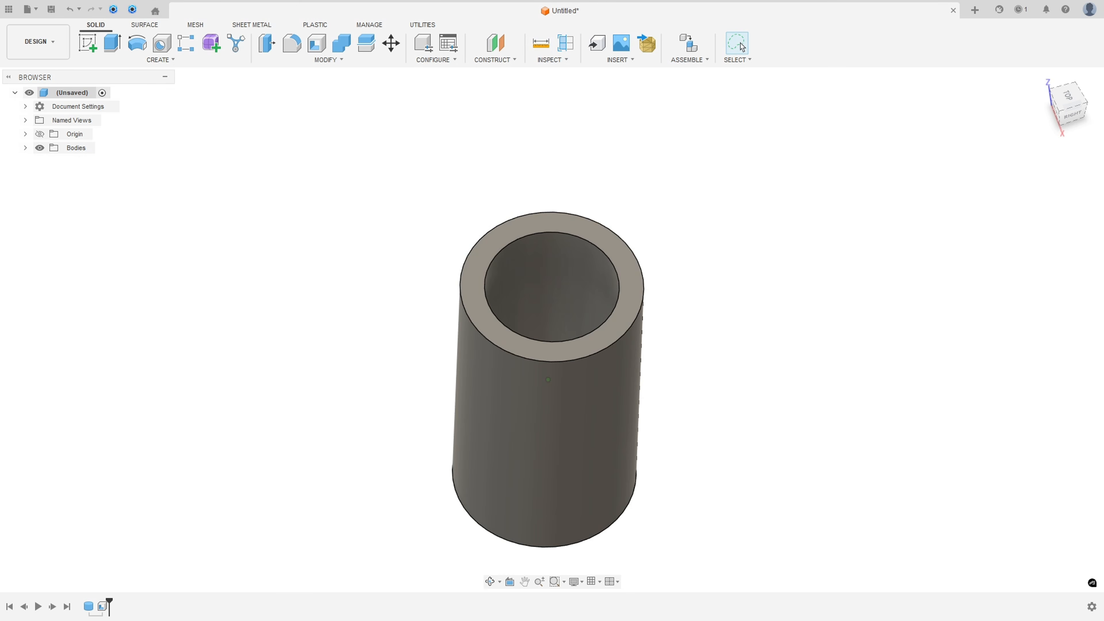
- Switch to the PDF drawing, mark the top view with an arrow, outline the slanted slot on the render and point to its flat profile
key("alt+Tab")
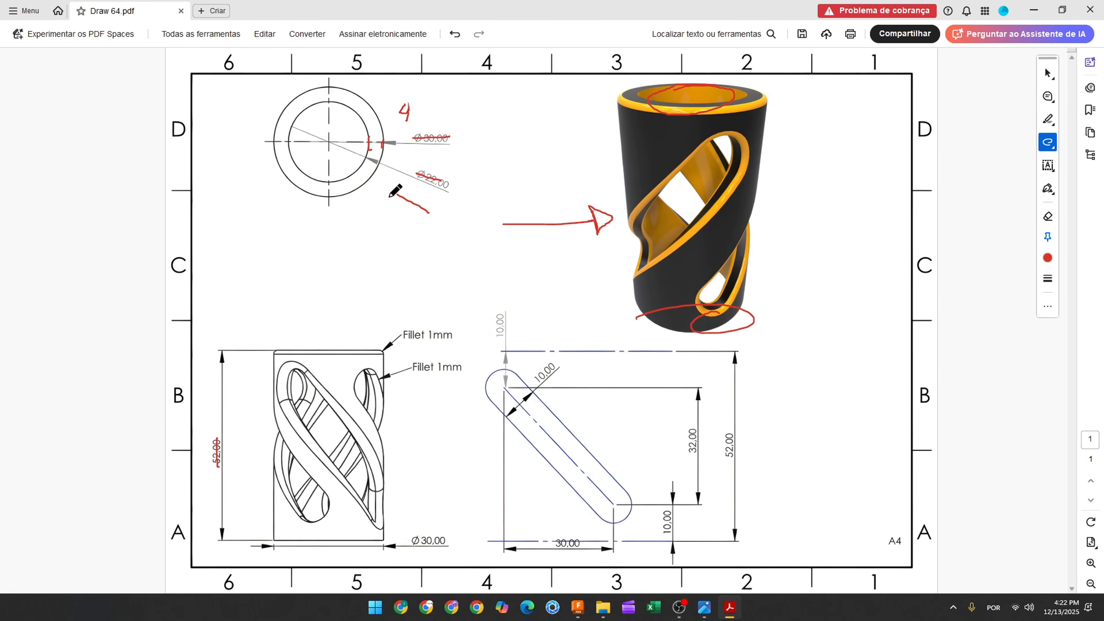
left_click_drag(391, 184, 378, 205)
mouse_move(616, 229)
left_mouse_down()
mouse_move(739, 133)
mouse_move(713, 217)
mouse_move(639, 275)
mouse_move(628, 237)
left_mouse_up()
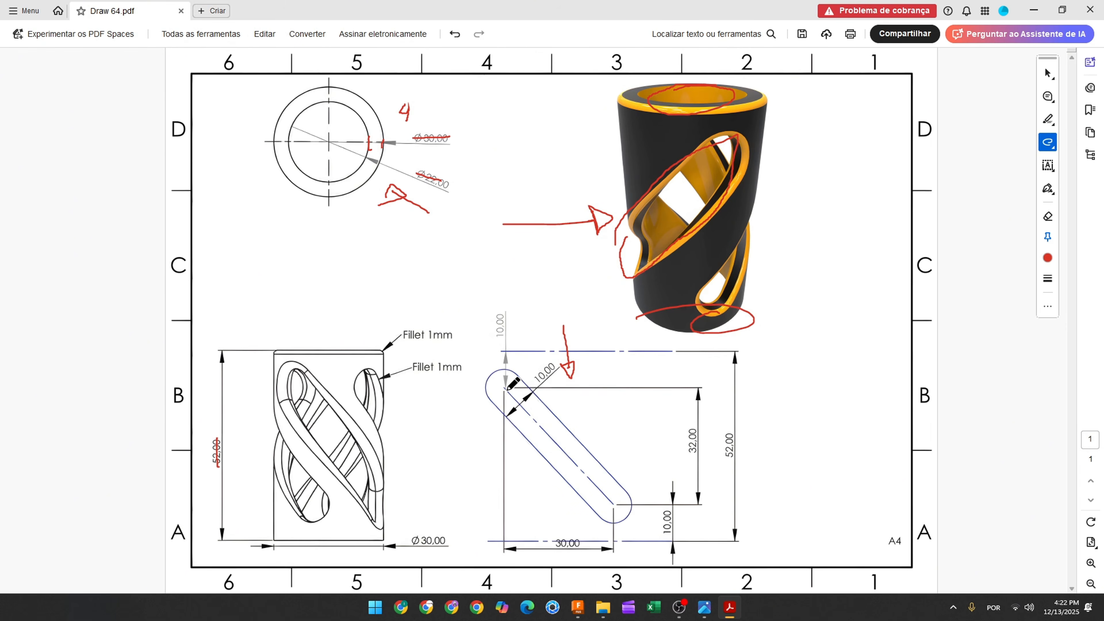
- Switch to Fusion, start a sketch on the front (XZ) origin plane and project the tube body's outline into it
left_click(579, 608)
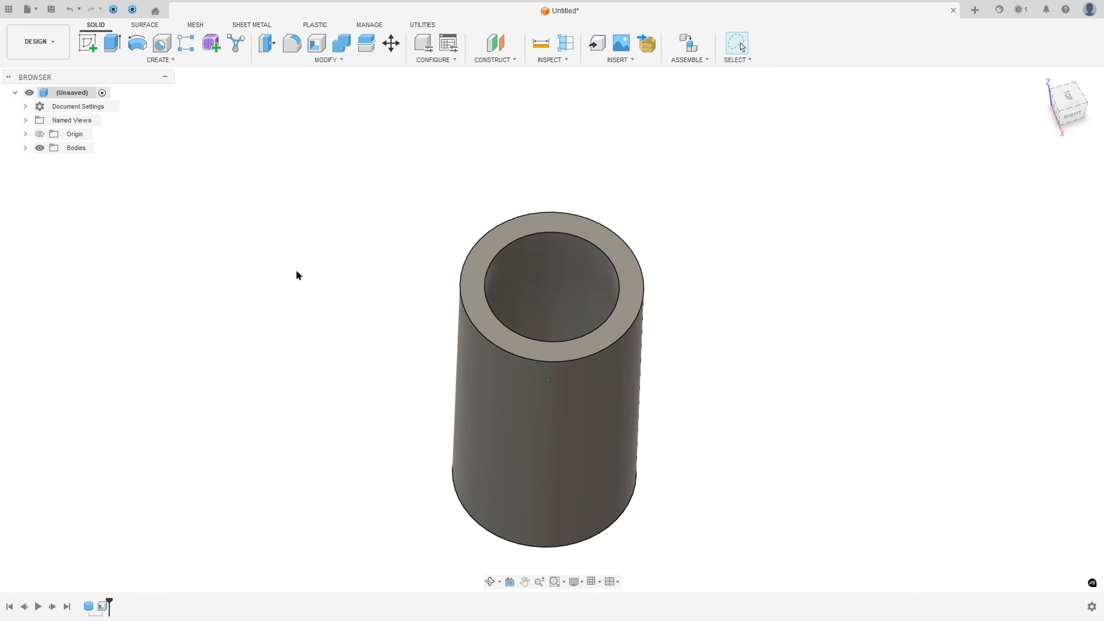
left_click(88, 40)
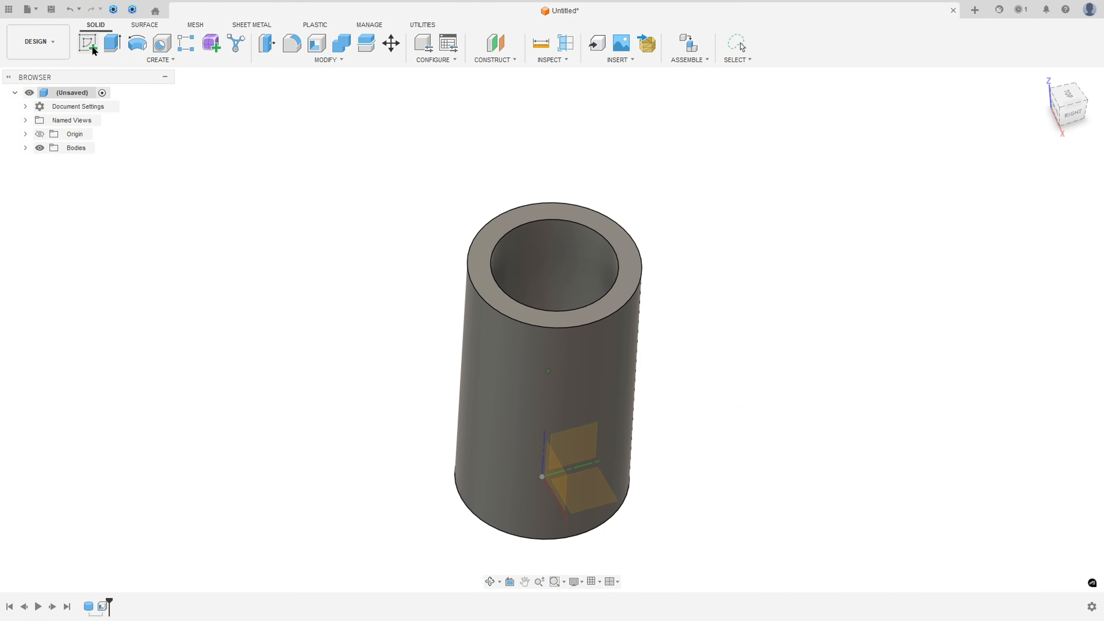
left_click(579, 452)
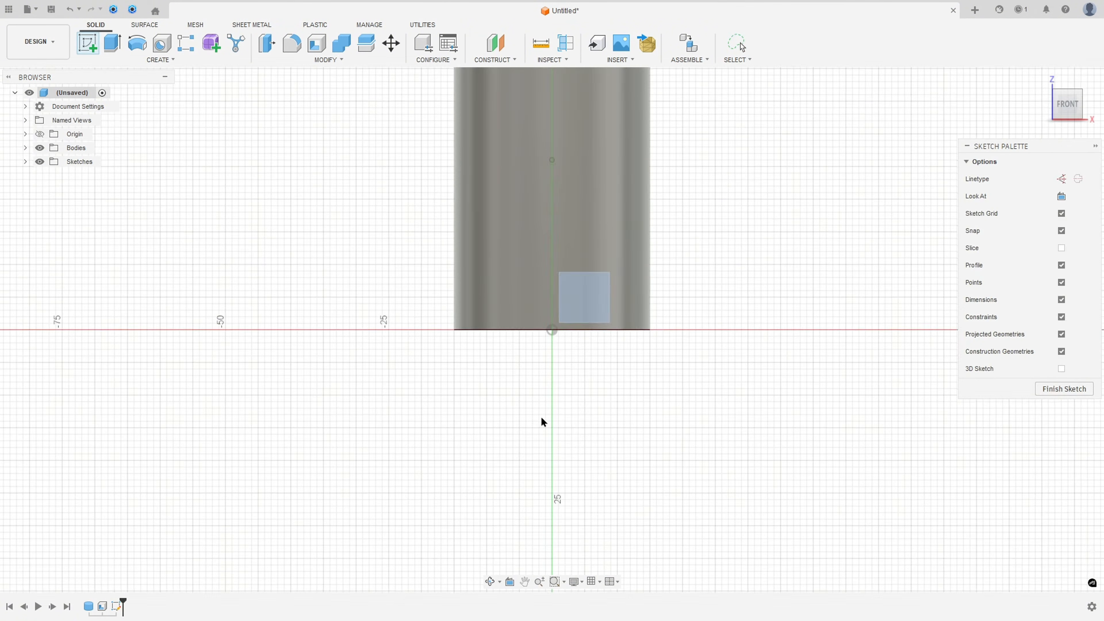
left_click(152, 59)
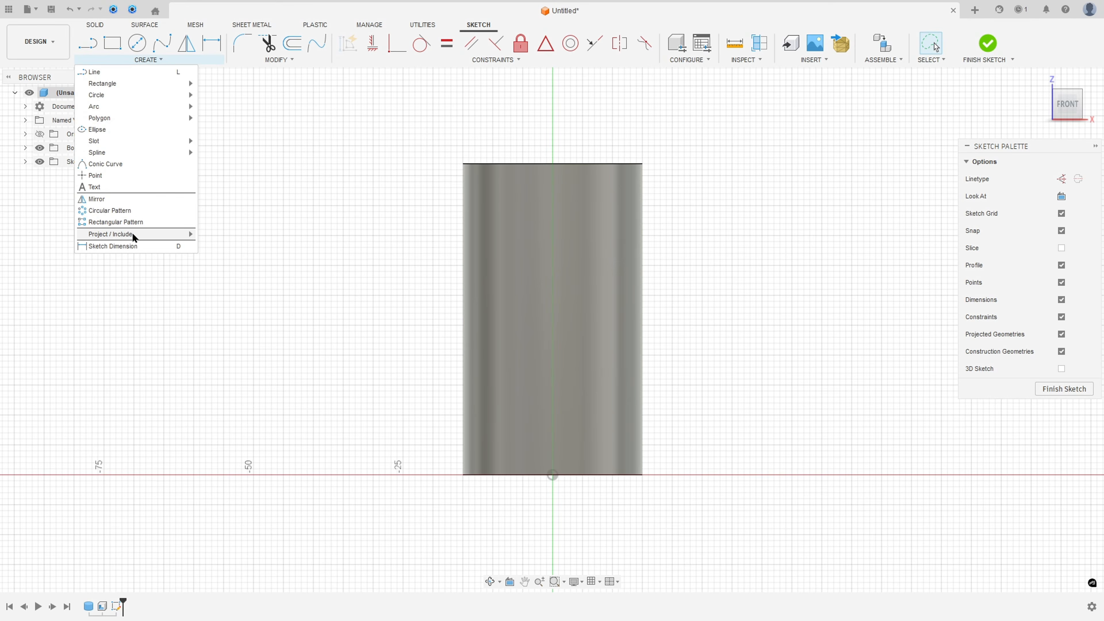
mouse_move(161, 239)
left_click(215, 234)
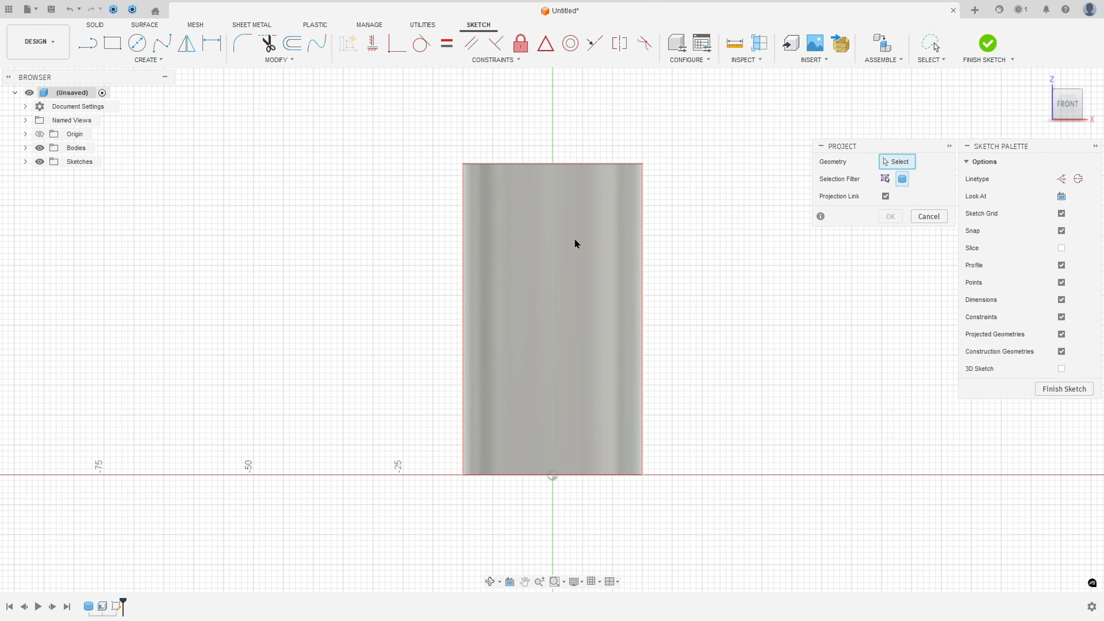
left_click(576, 242)
left_click(884, 219)
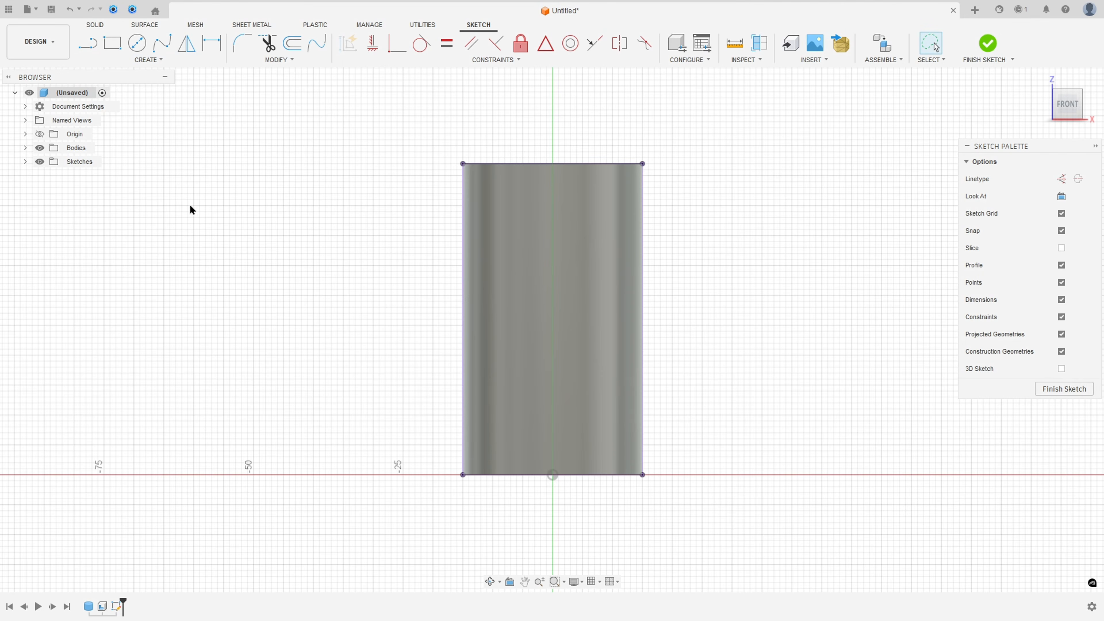
- Hide the tube body and draw a vertical construction centreline from the midpoint of the outline's top edge to the origin
left_click(25, 148)
left_click(49, 162)
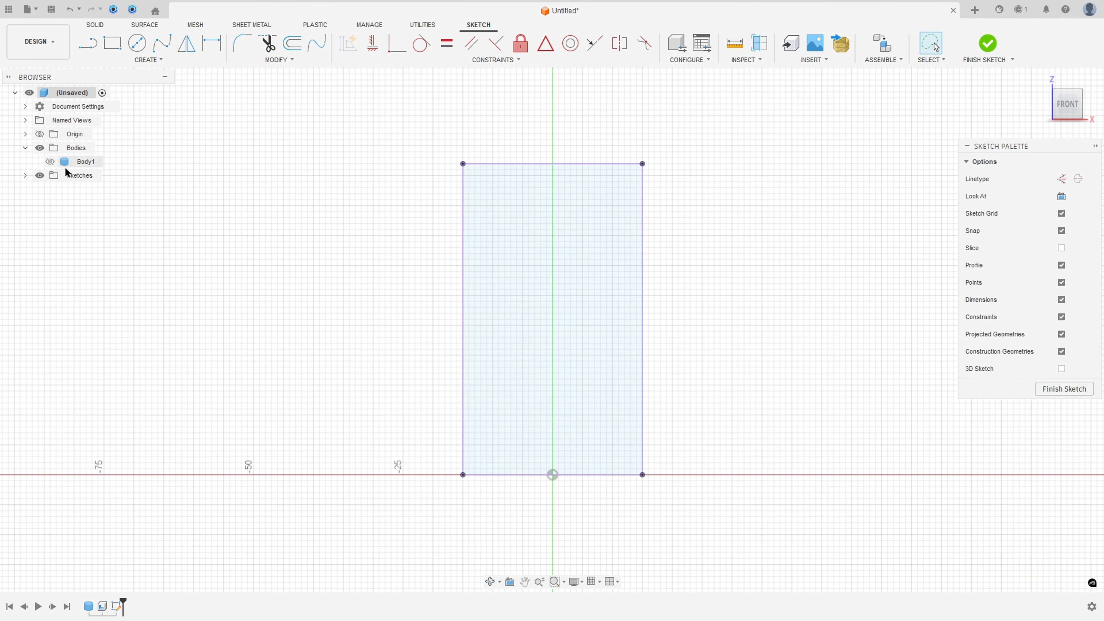
key("l")
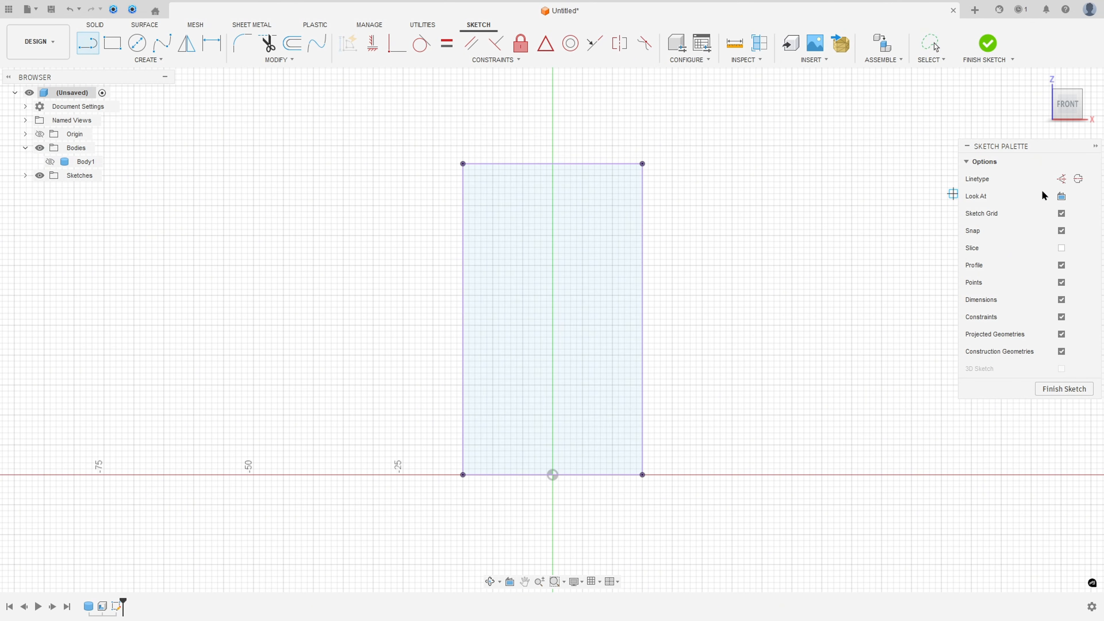
left_click(553, 164)
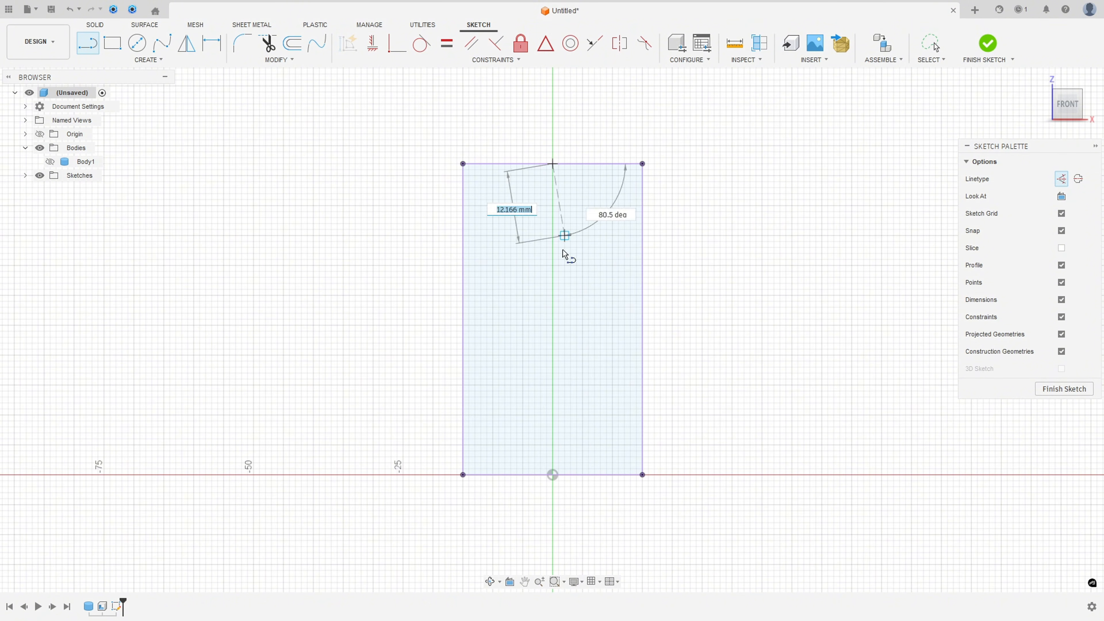
left_click(553, 474)
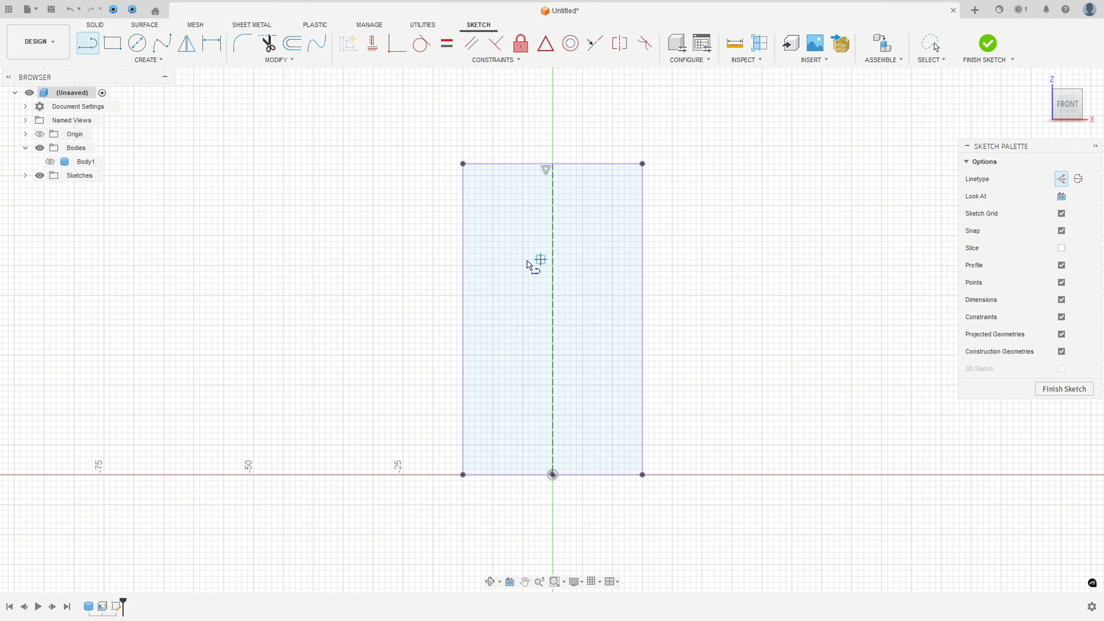
- Check the slot profile in the PDF, then sketch a centre-to-centre slot in Fusion slanting down across the outline, about 48 mm between end centres
left_click(148, 60)
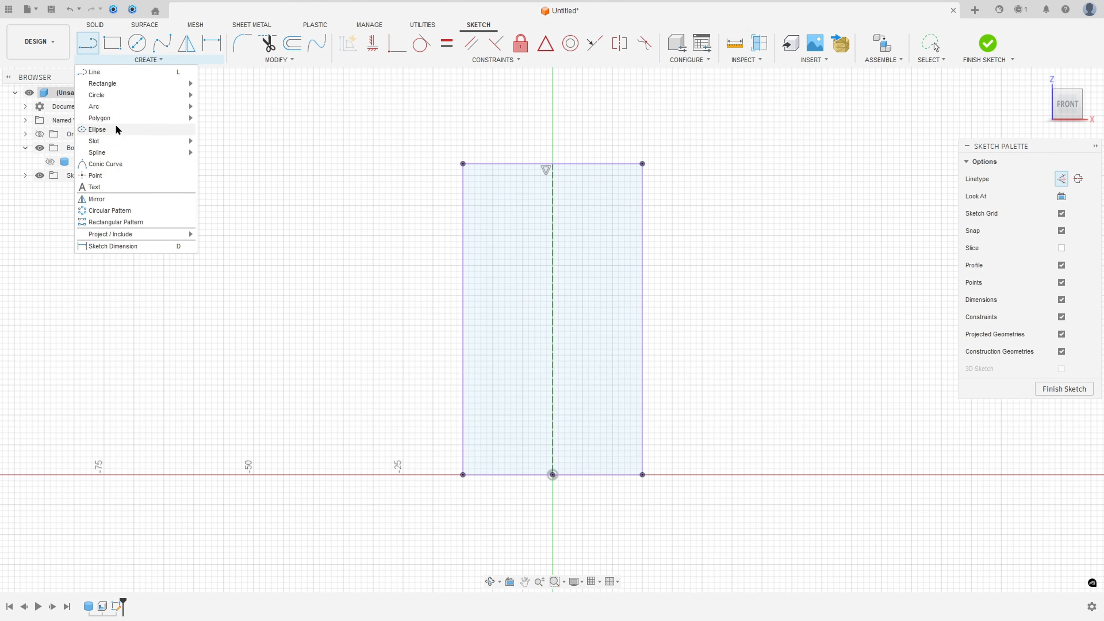
mouse_move(118, 141)
left_click(207, 143)
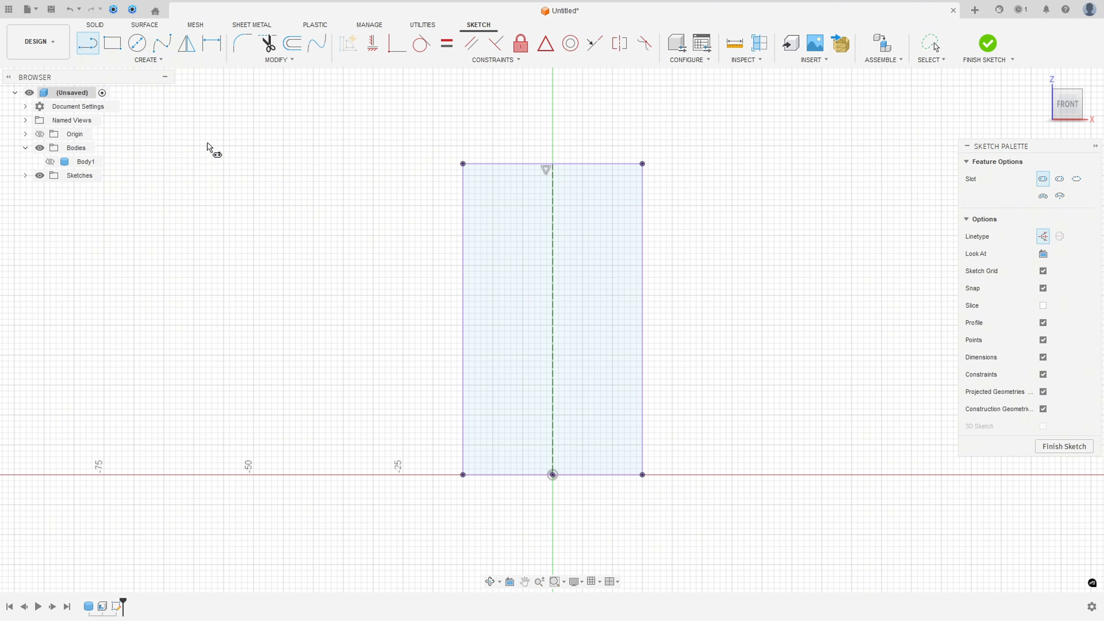
key("alt+Tab")
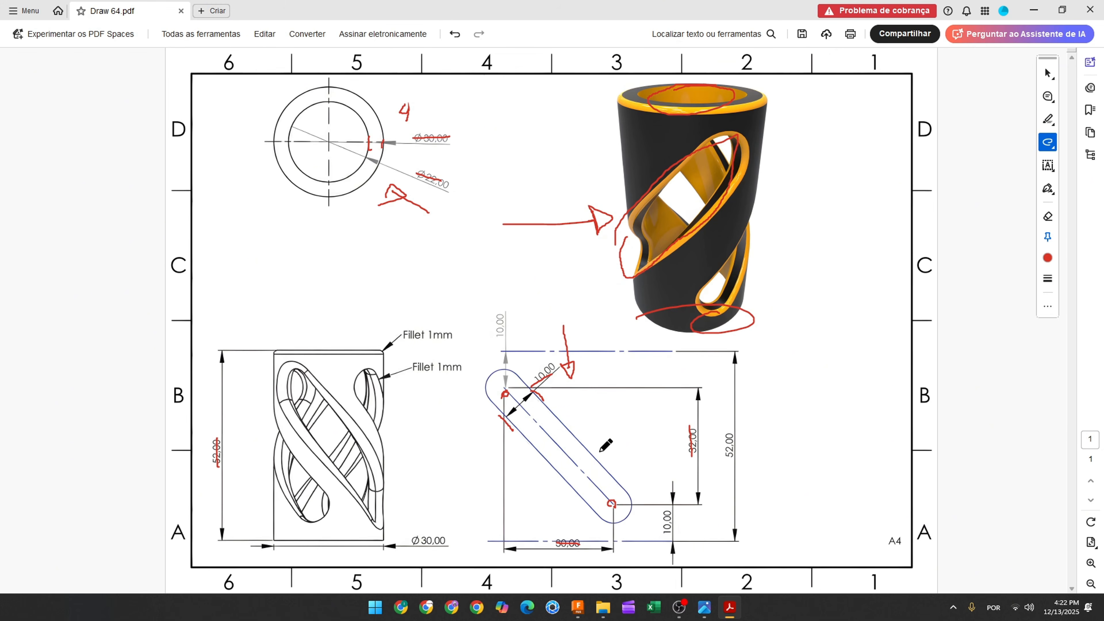
left_click(577, 607)
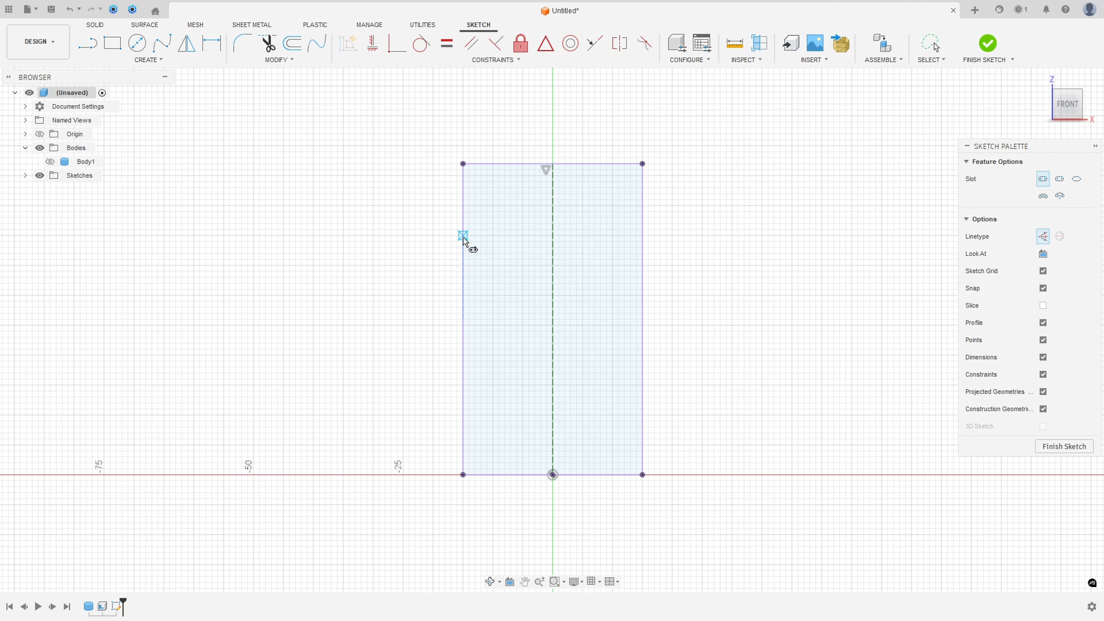
left_click(457, 223)
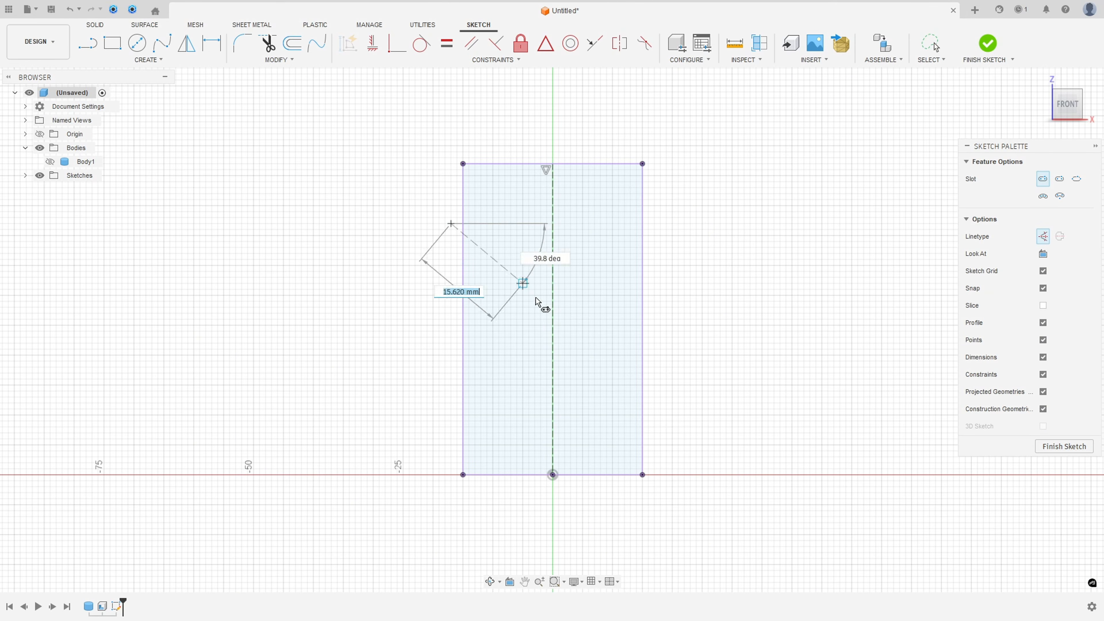
left_click(654, 427)
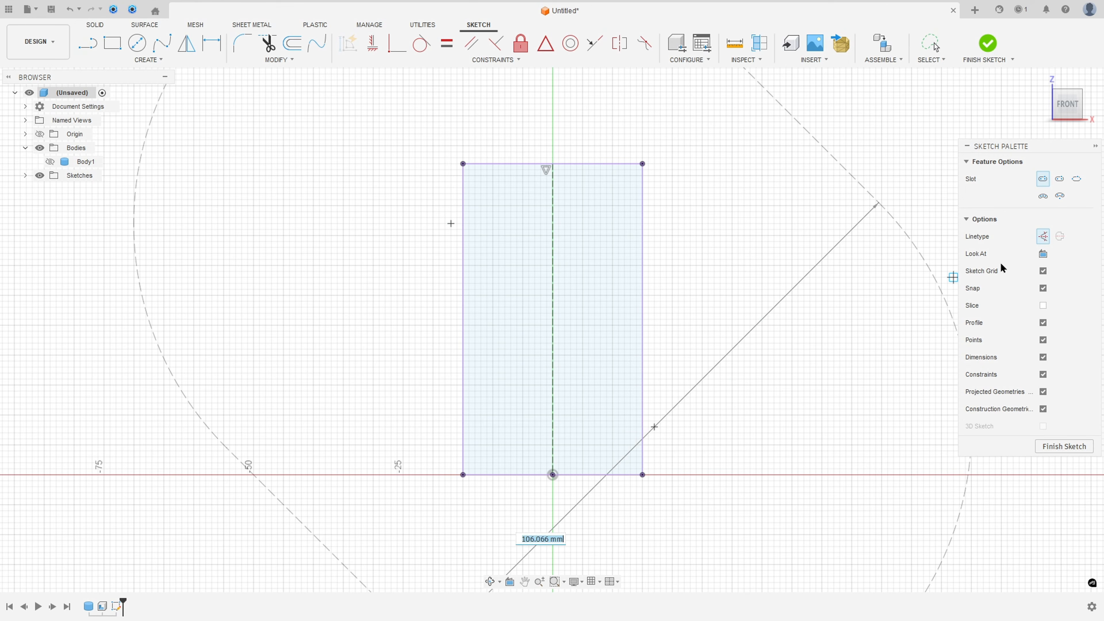
left_click(671, 362)
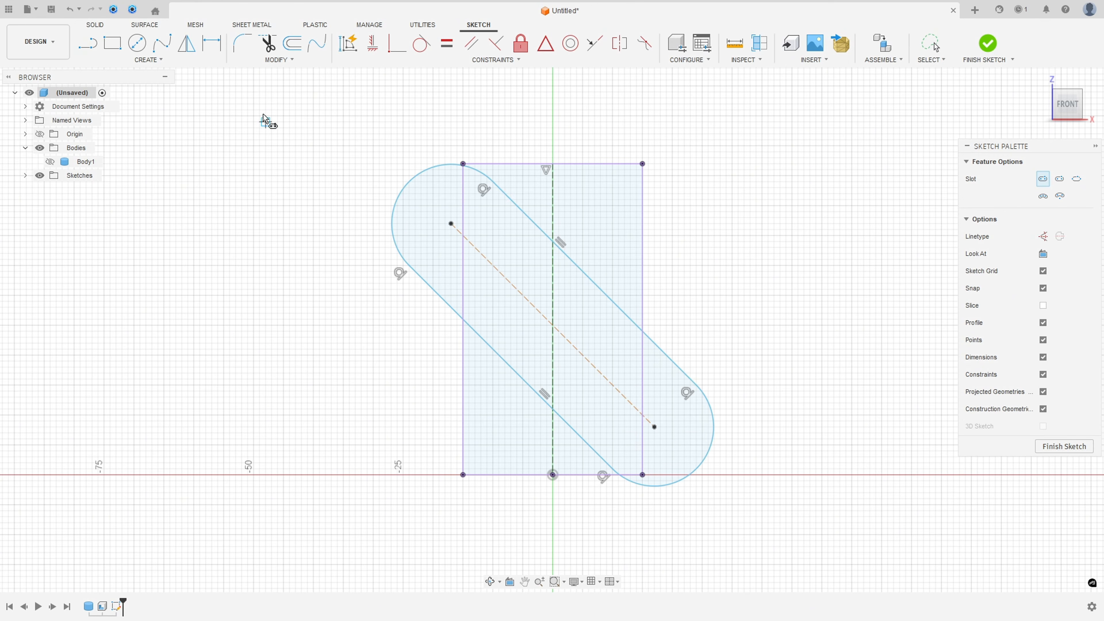
- Dimension the slot's width between its two parallel sides as 10 mm
left_click(215, 49)
left_click(534, 225)
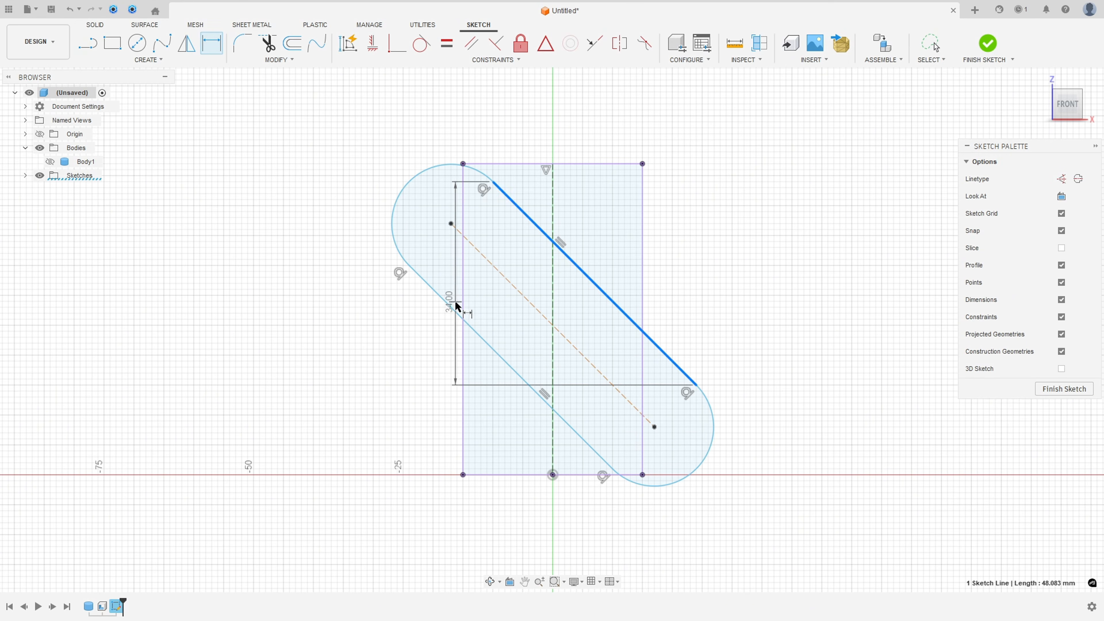
left_click(455, 310)
left_click(513, 242)
type("10")
key("Return")
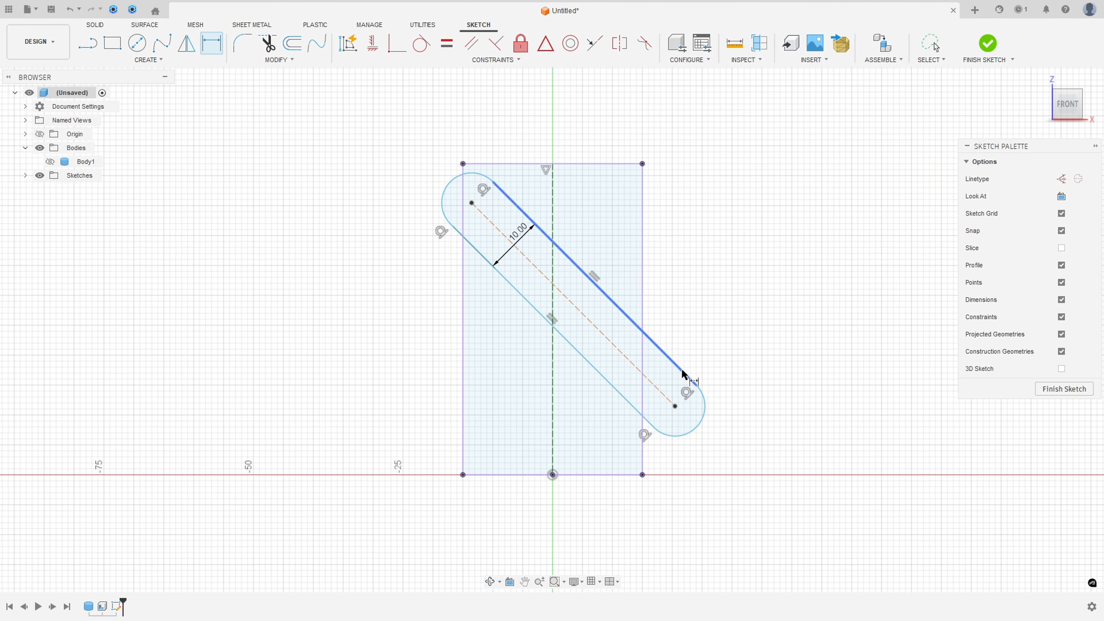
- Dimension the slot's end centres 30 mm apart horizontally and 32 mm apart vertically
left_click(675, 407)
left_click(472, 203)
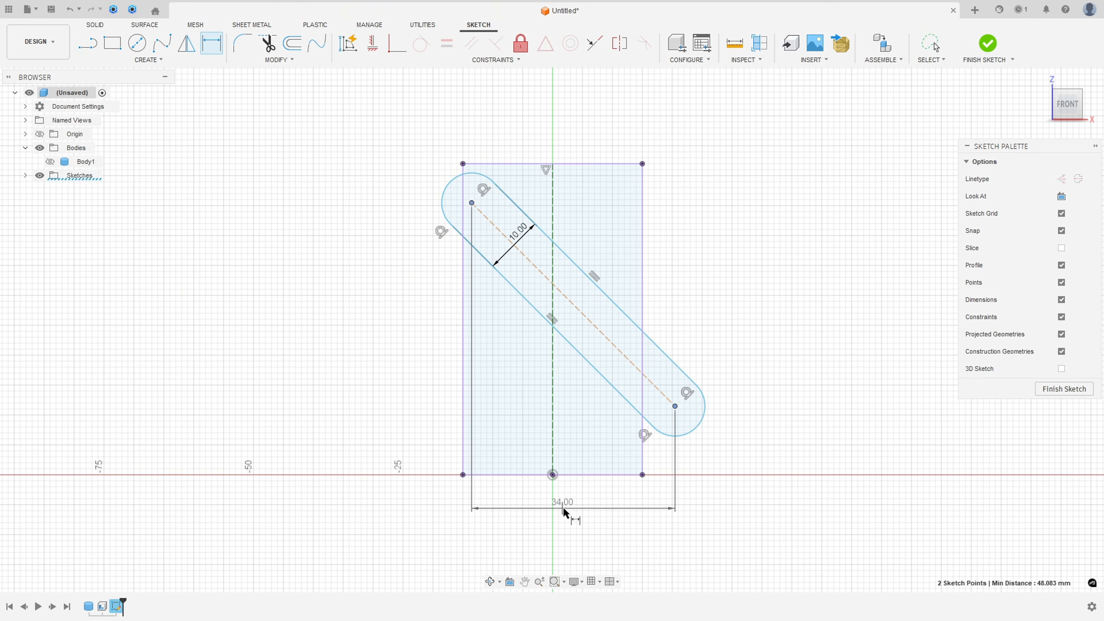
left_click(571, 526)
type("30")
key("Return")
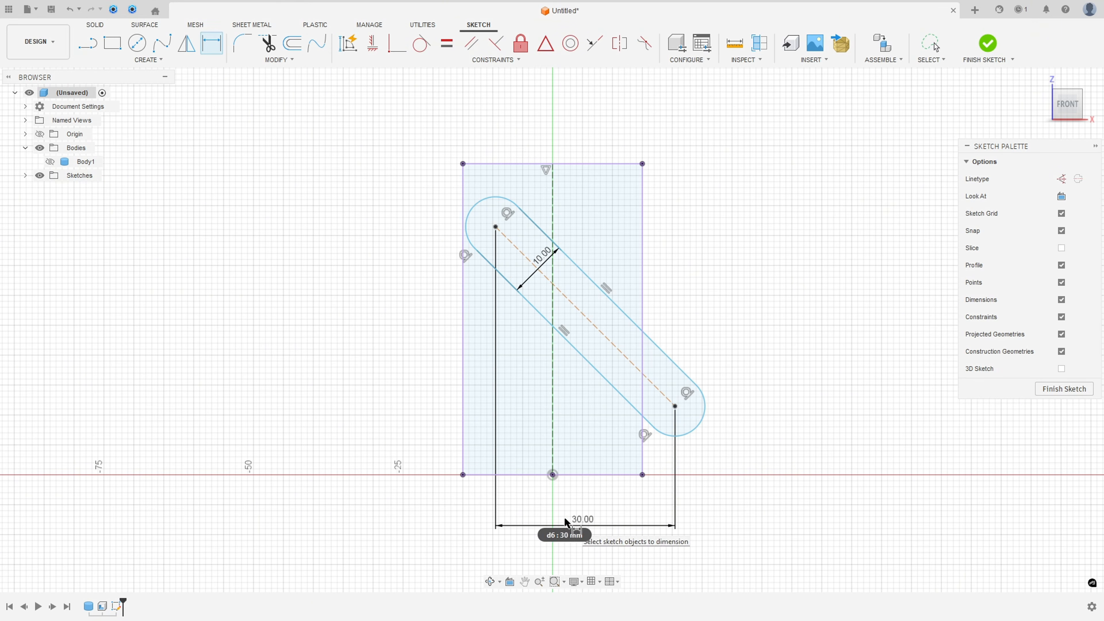
left_click(496, 227)
left_click(675, 406)
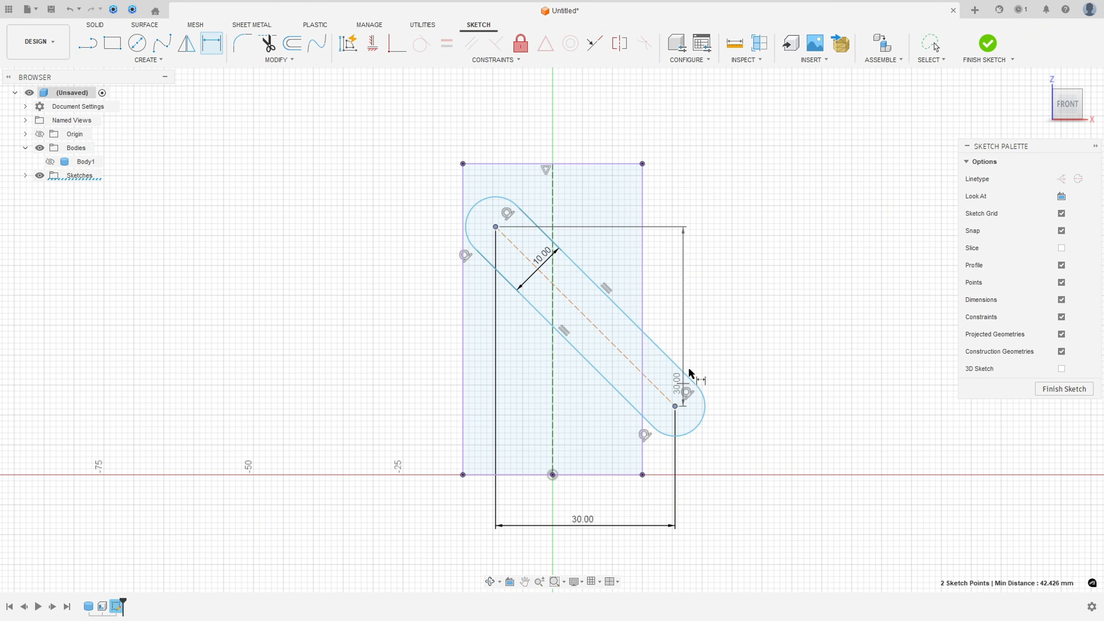
left_click(743, 313)
type("32")
key("Return")
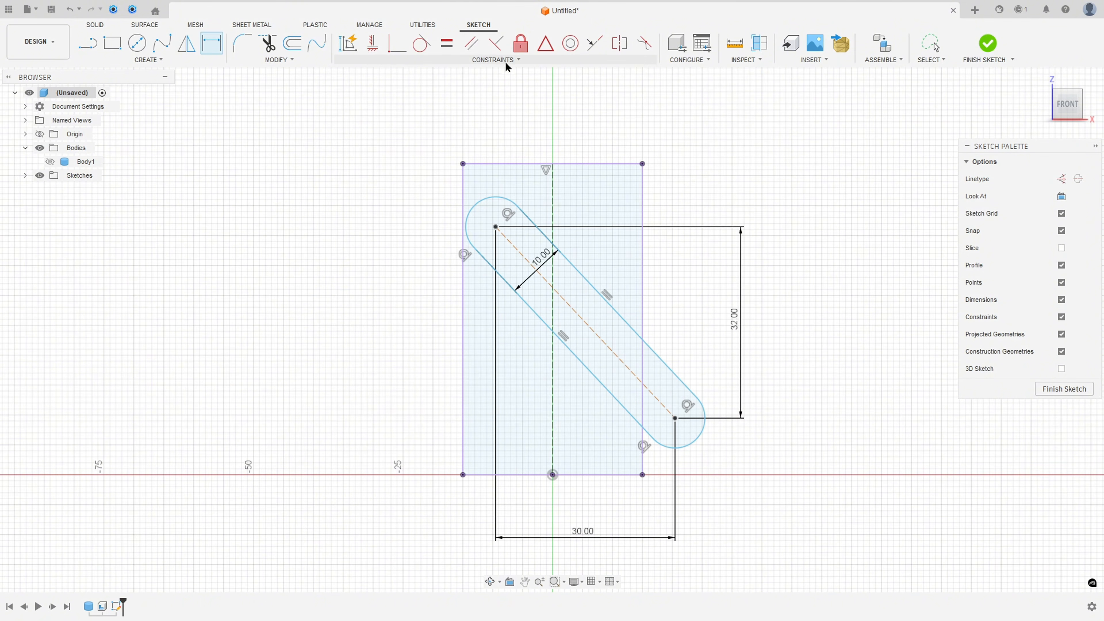
- Centre the slot with a midpoint constraint between its centreline and the vertical construction line, and finish the sketch
left_click(546, 43)
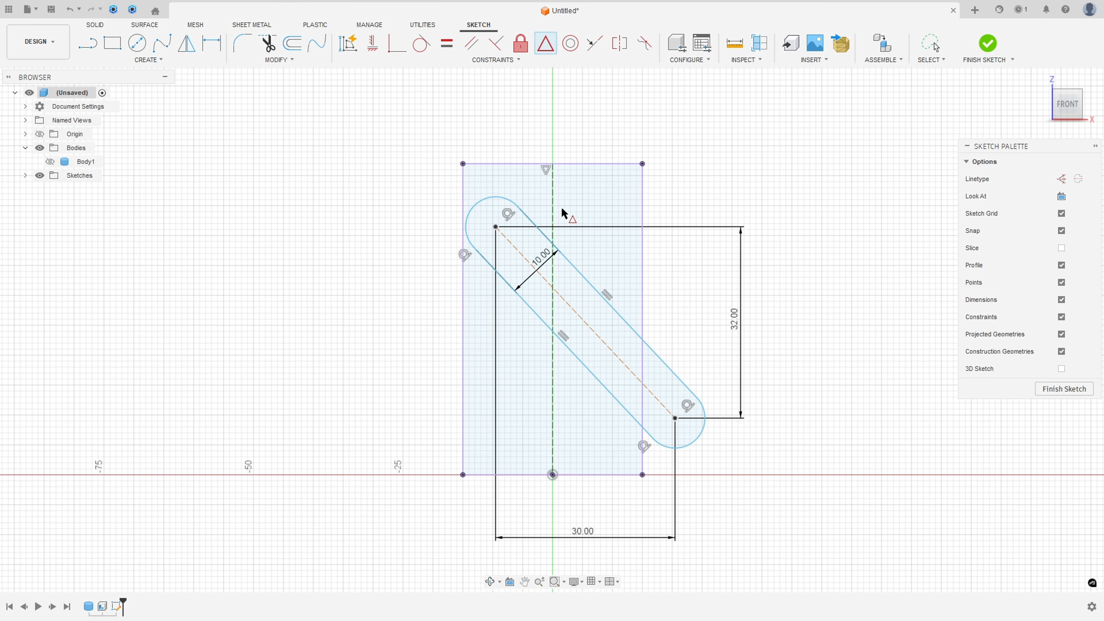
left_click(553, 371)
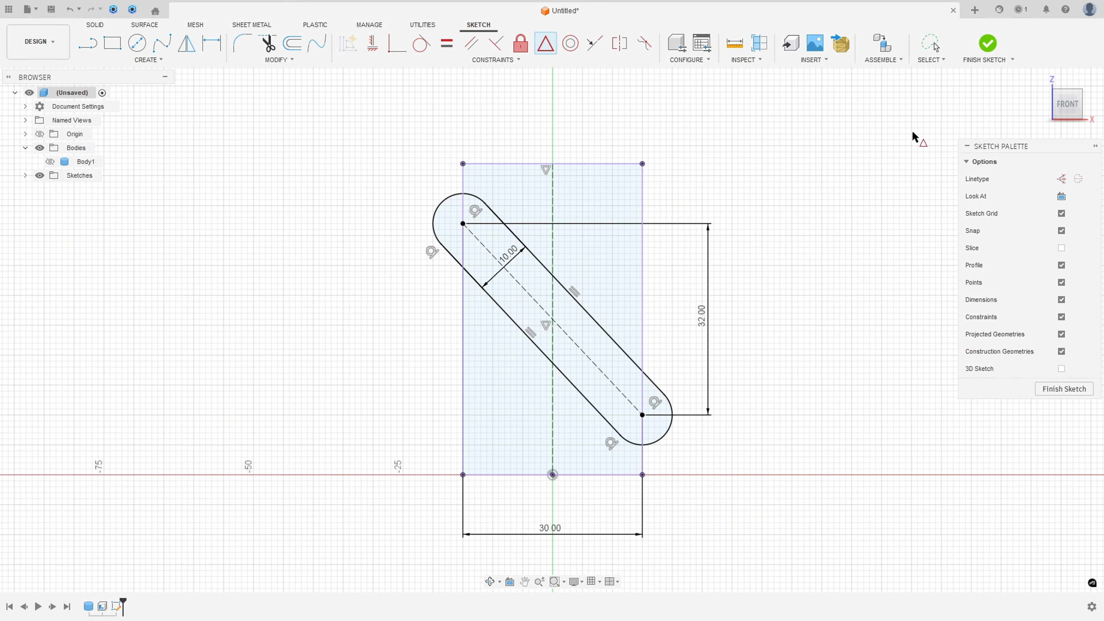
left_click(987, 43)
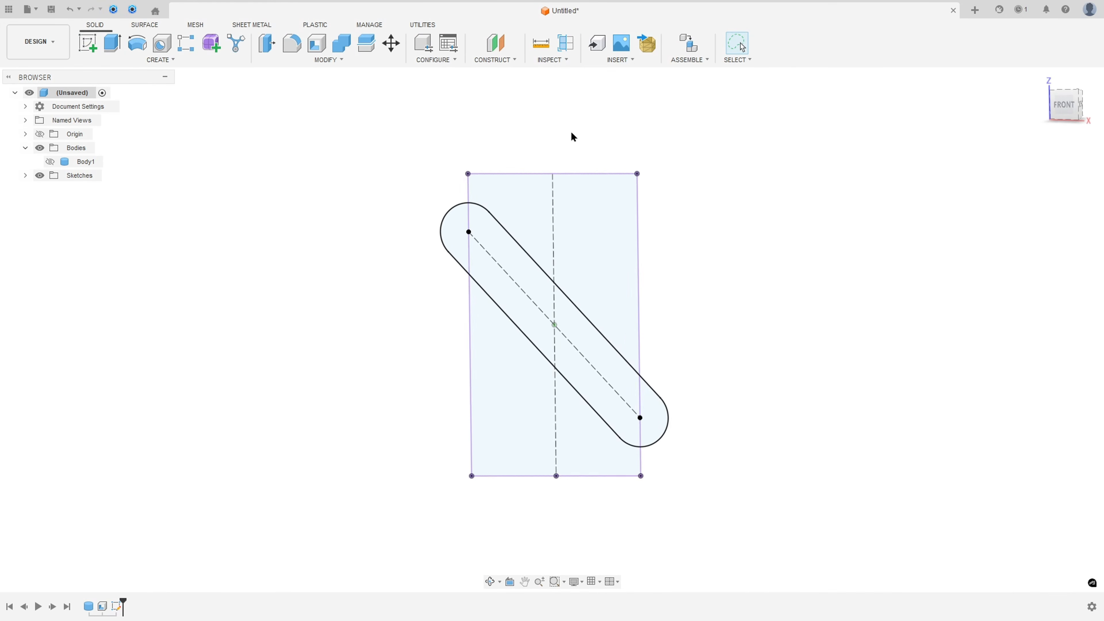
- Show the tube body and emboss the slot's three profiles into its outer face at a depth of -5 mm, cutting through the wall
left_click(166, 65)
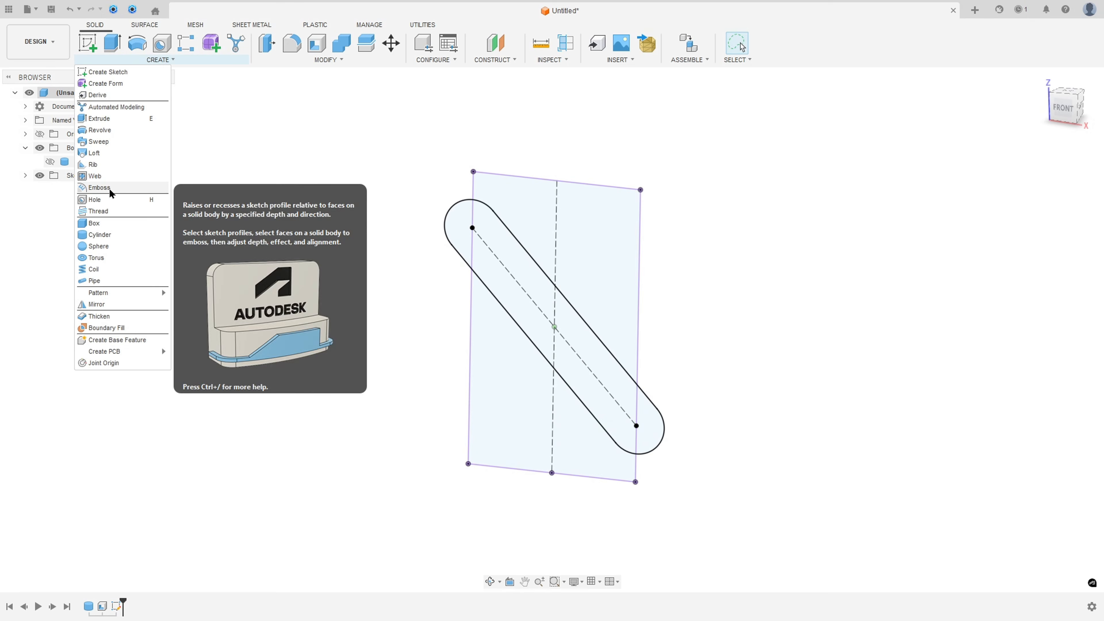
left_click(160, 192)
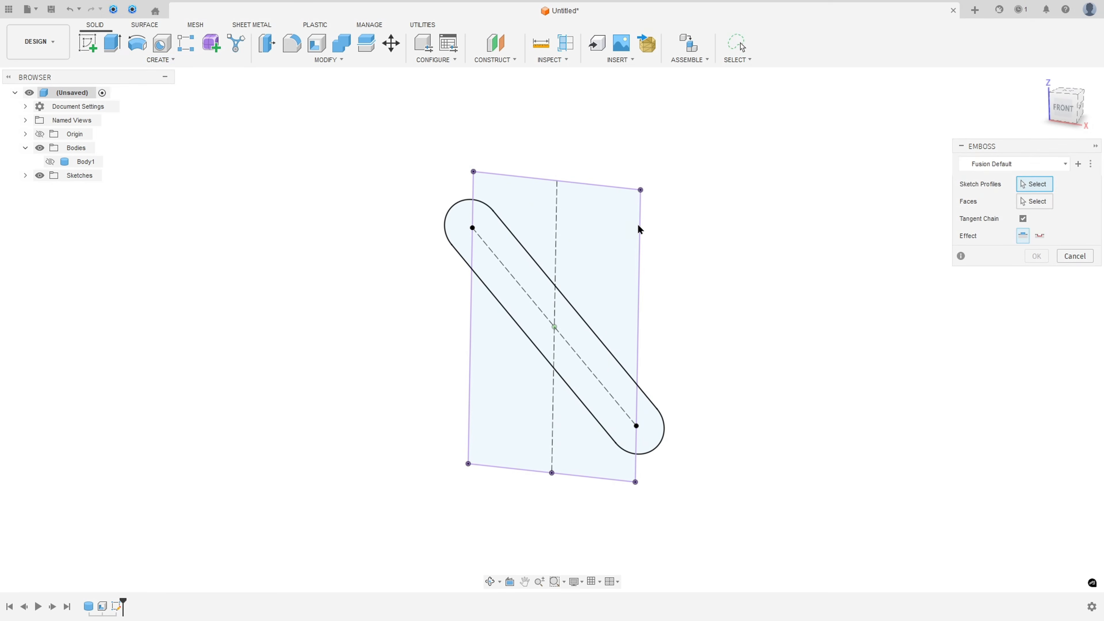
left_click(490, 238)
left_click(519, 263)
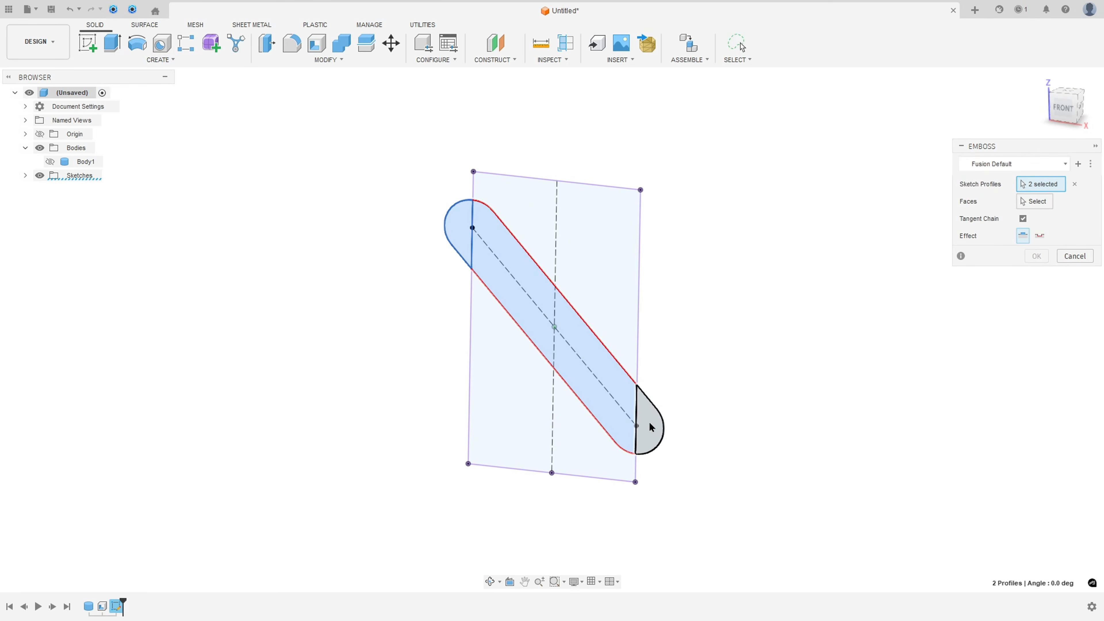
left_click(635, 429)
left_click(50, 162)
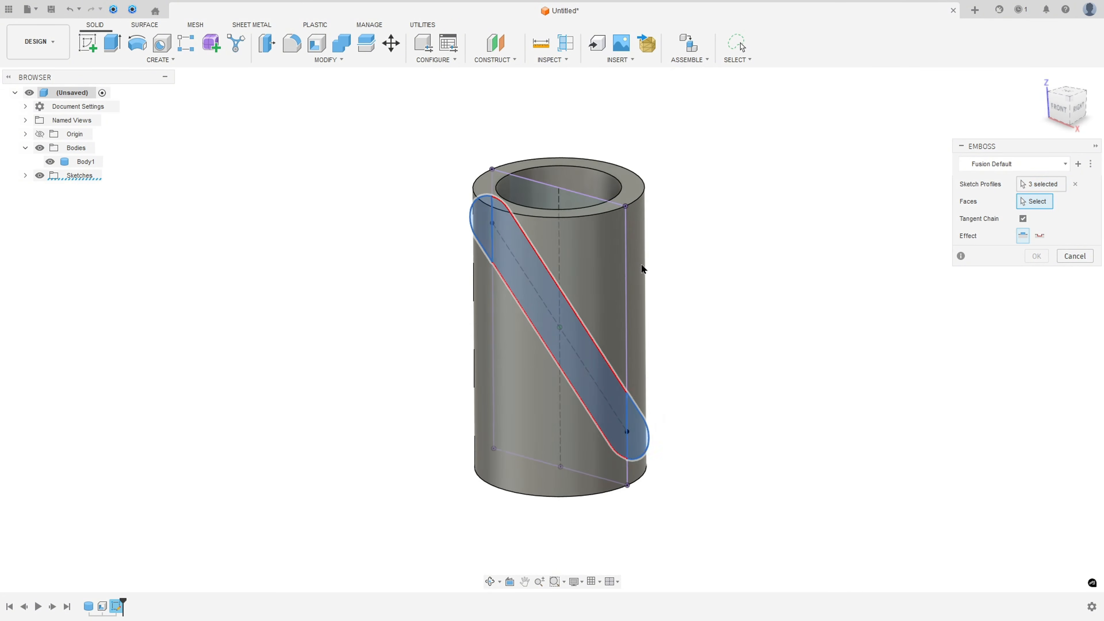
left_click(639, 277)
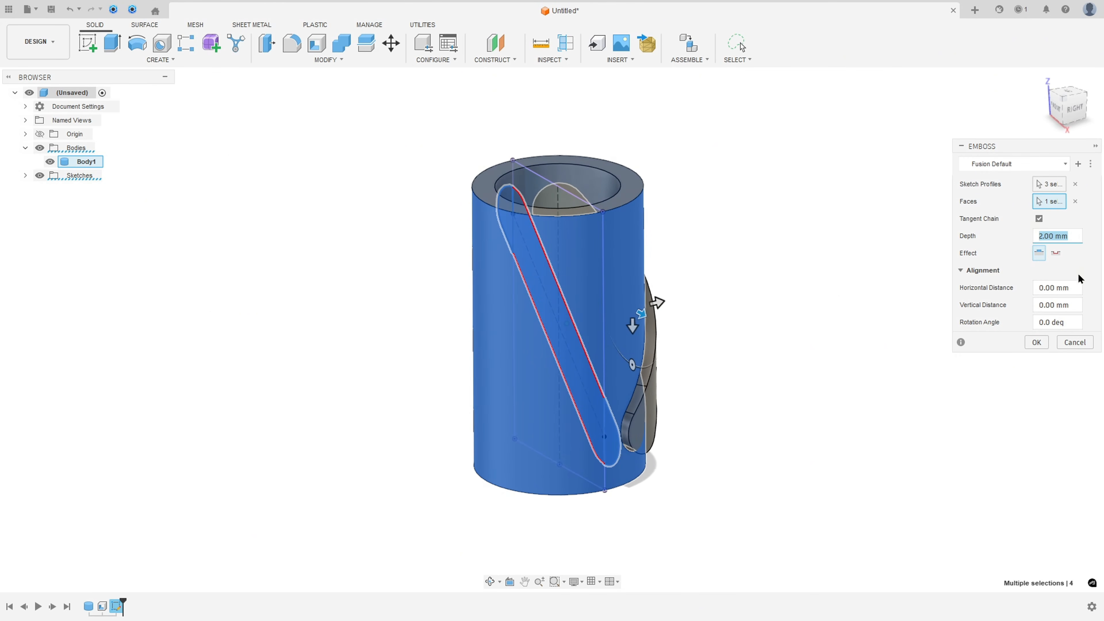
type("-5")
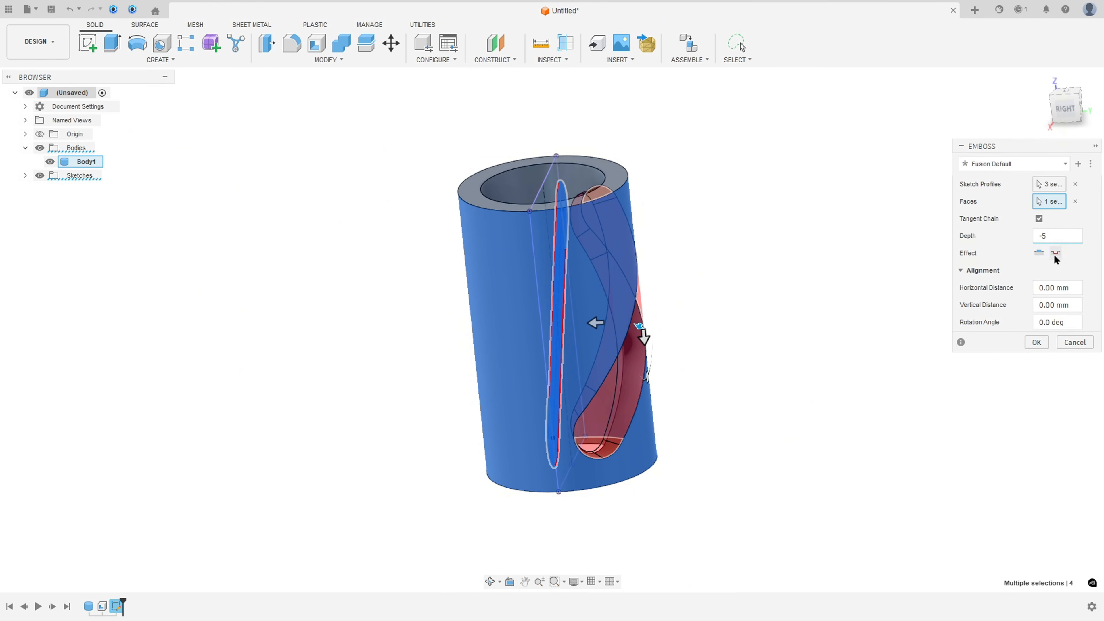
left_click(1036, 342)
middle_click_drag(977, 344, 867, 310, "shift")
key("Home")
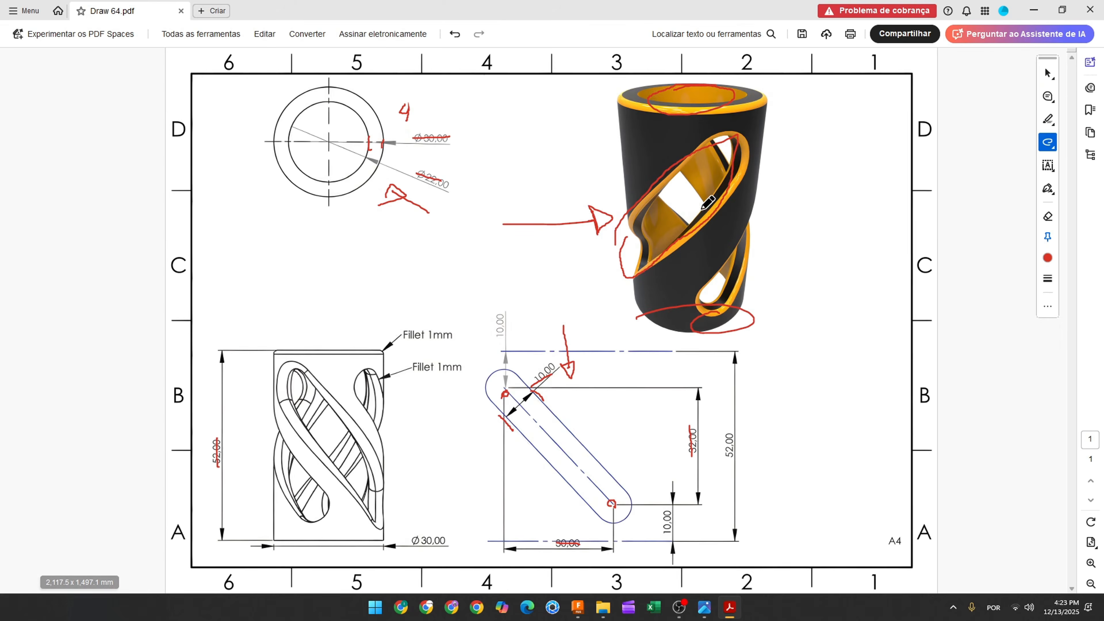
- Mark the slot on the PDF render and, back in Fusion, circular-pattern the emboss feature around the tube's axis with a quantity of 3
mouse_move(662, 153)
left_mouse_down()
mouse_move(668, 212)
mouse_move(694, 192)
mouse_move(664, 175)
left_mouse_up()
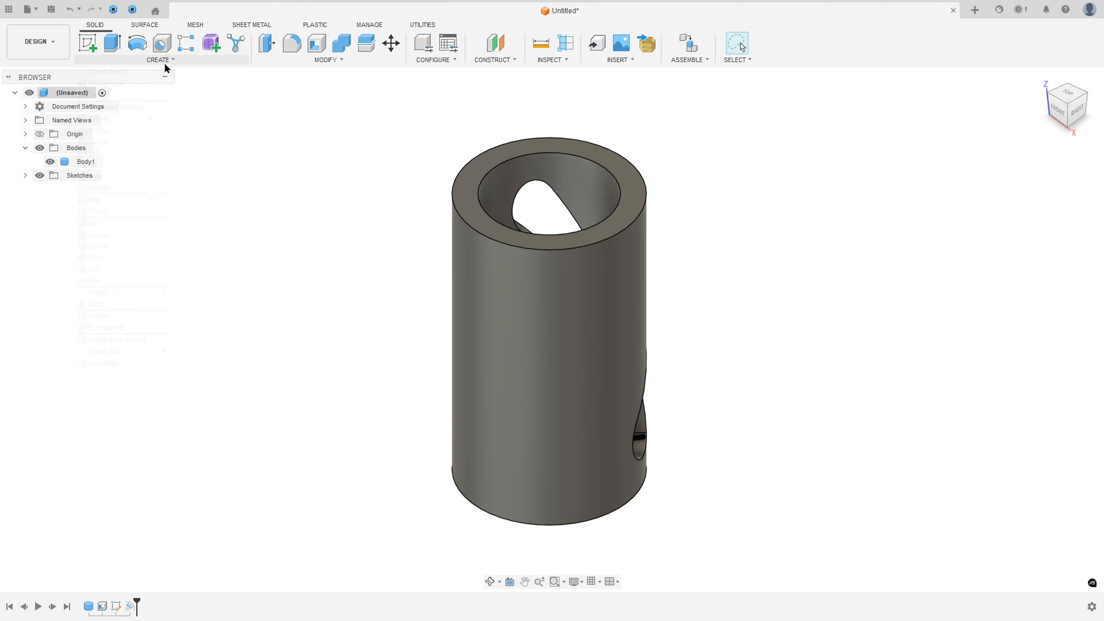
left_click(164, 61)
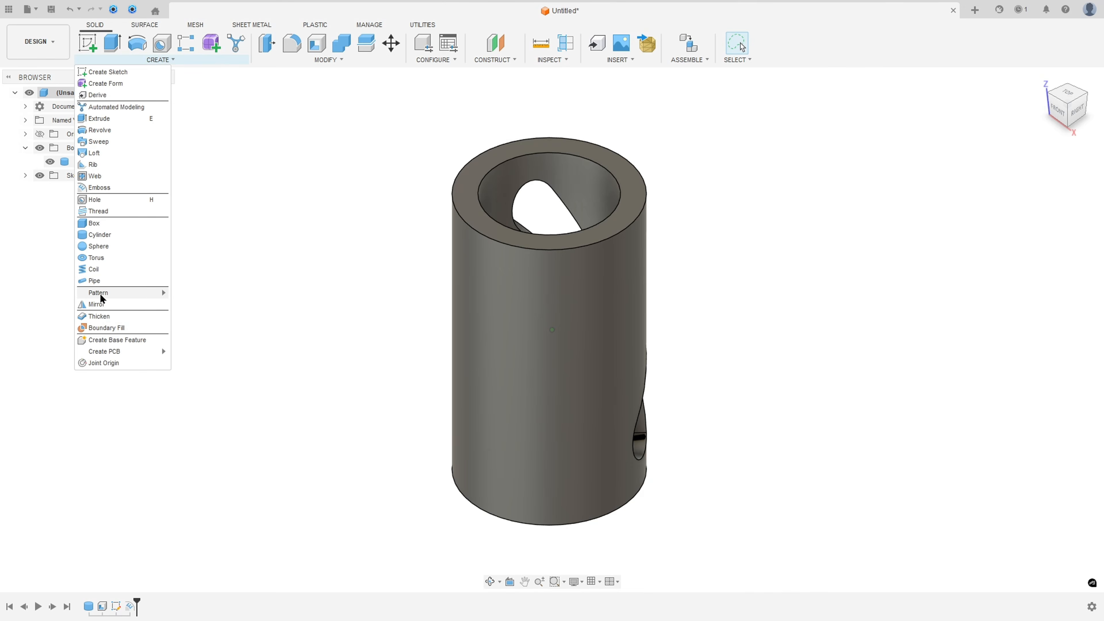
mouse_move(105, 293)
left_click(198, 303)
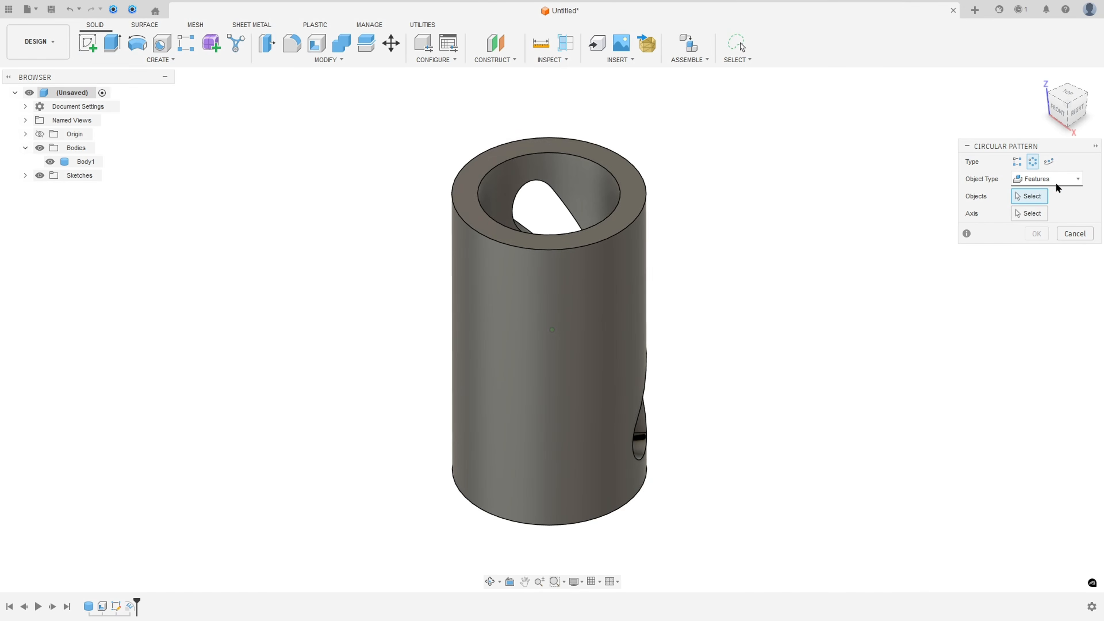
left_click(1056, 179)
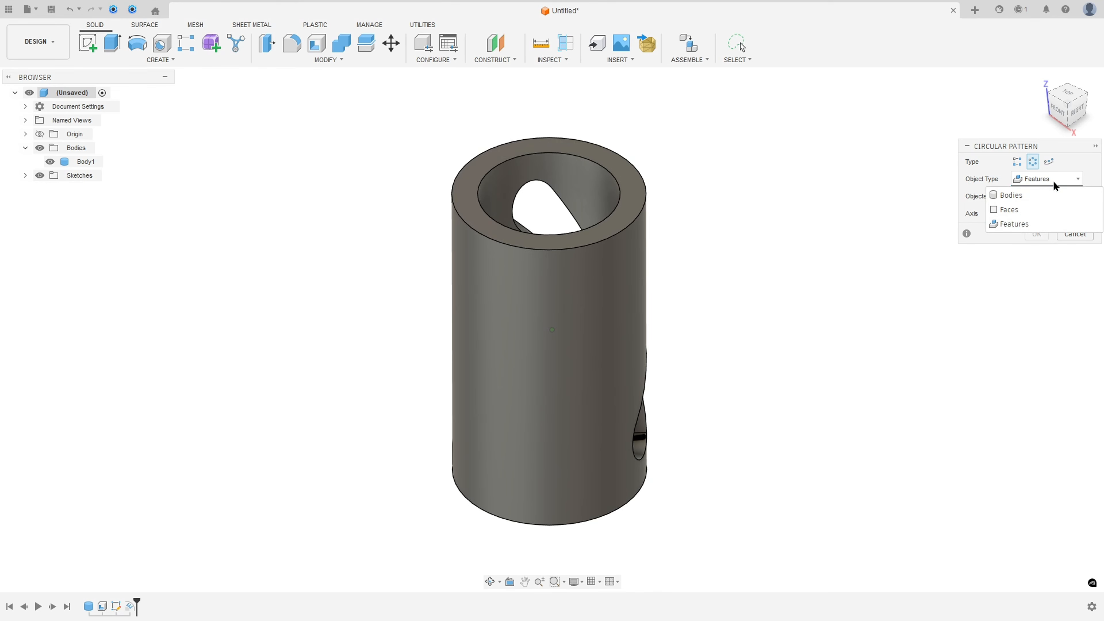
left_click(1015, 226)
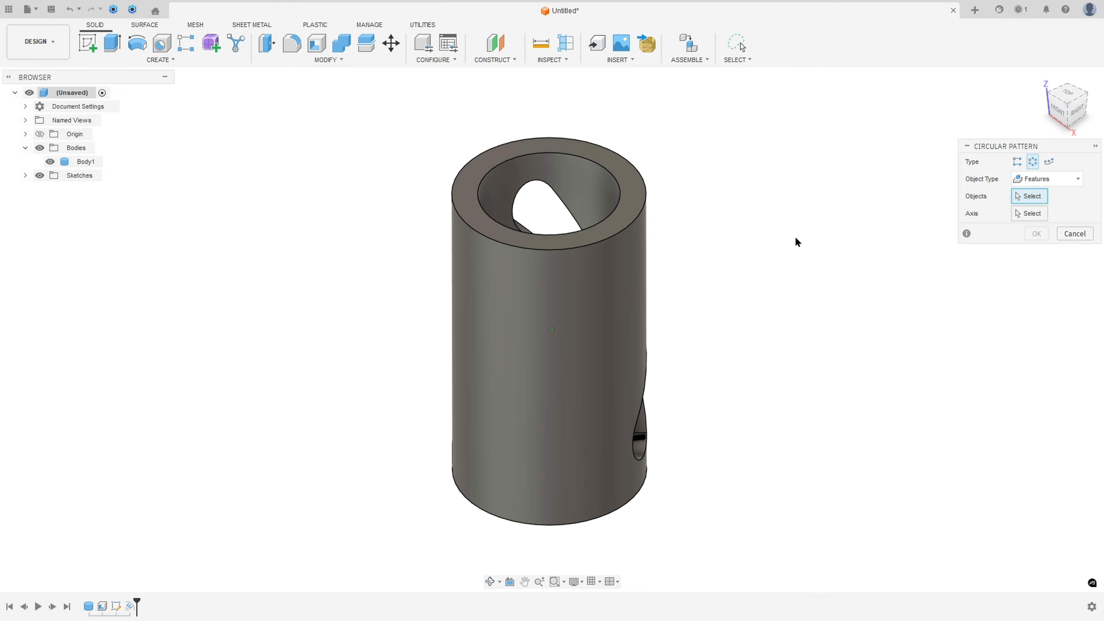
left_click(130, 609)
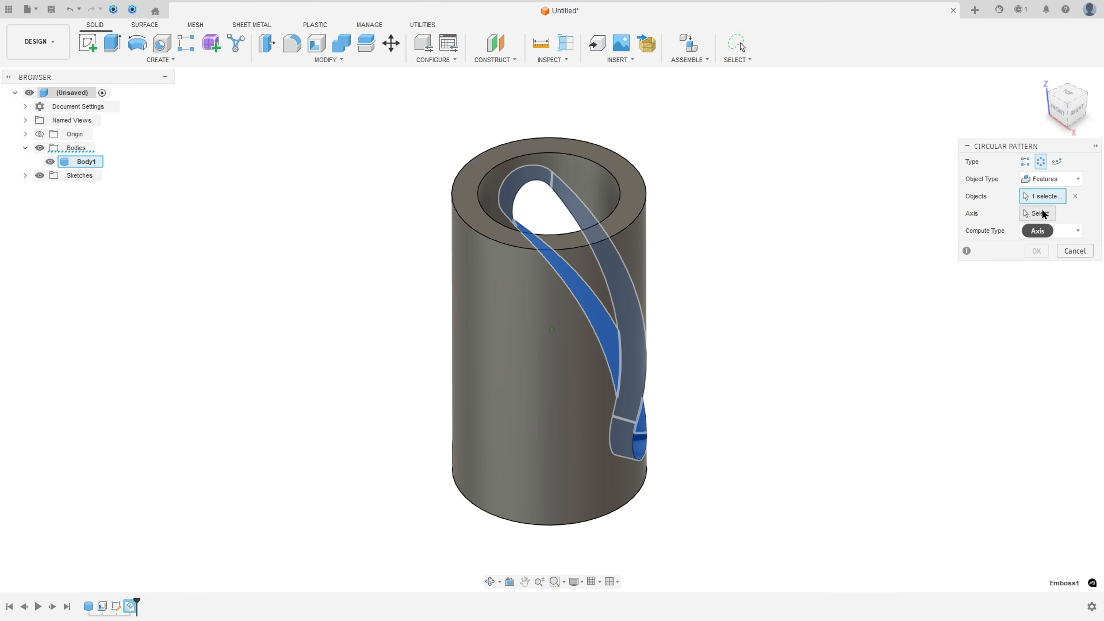
left_click(1043, 214)
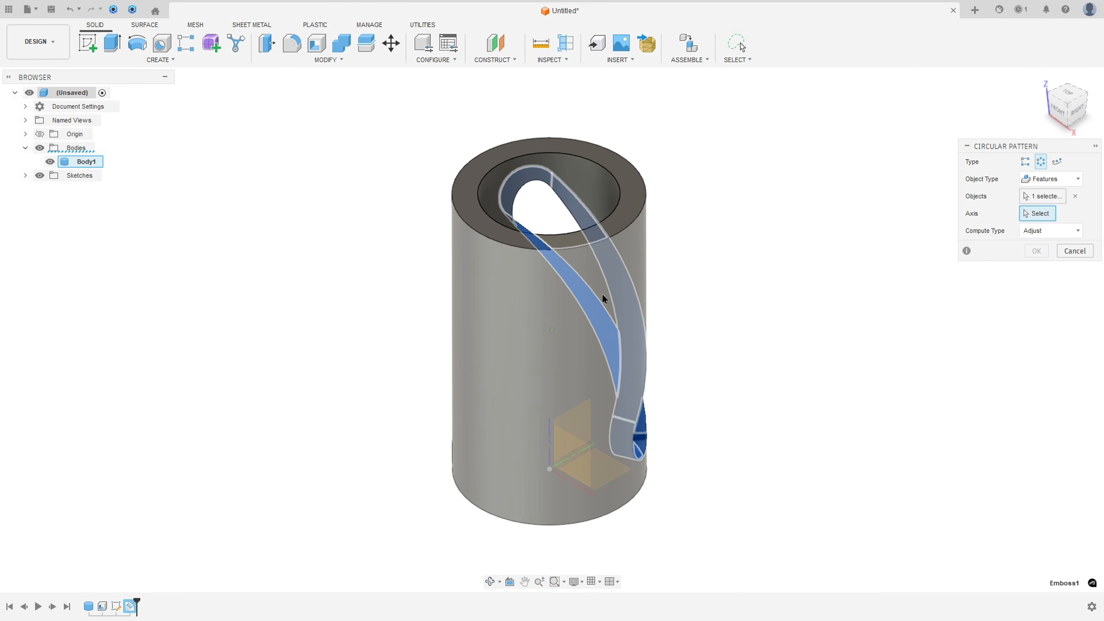
left_click(646, 191)
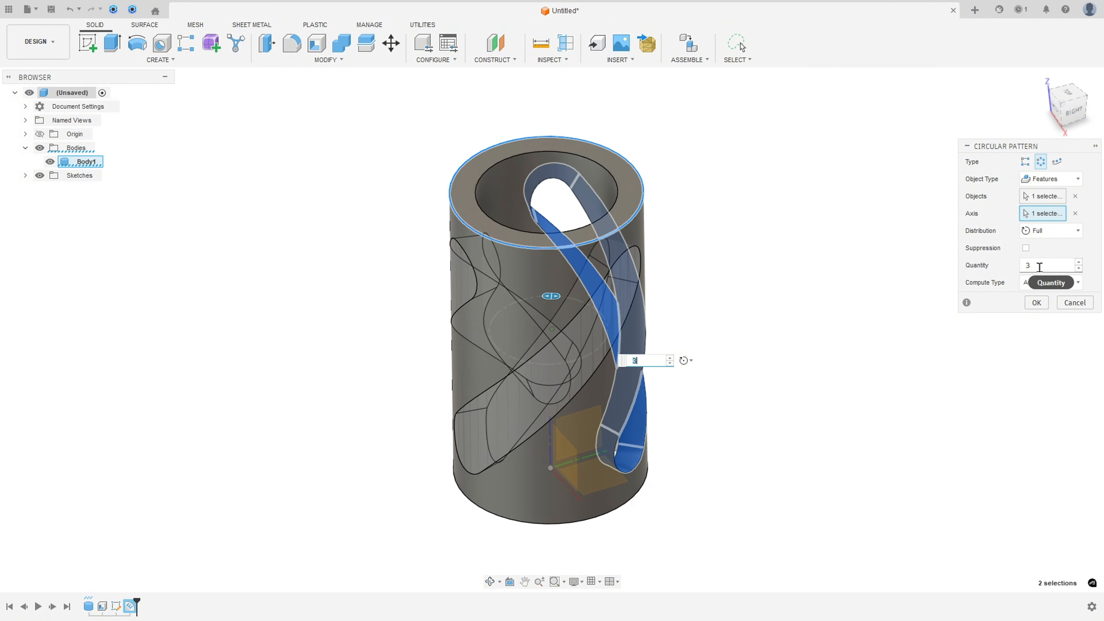
left_click(1036, 302)
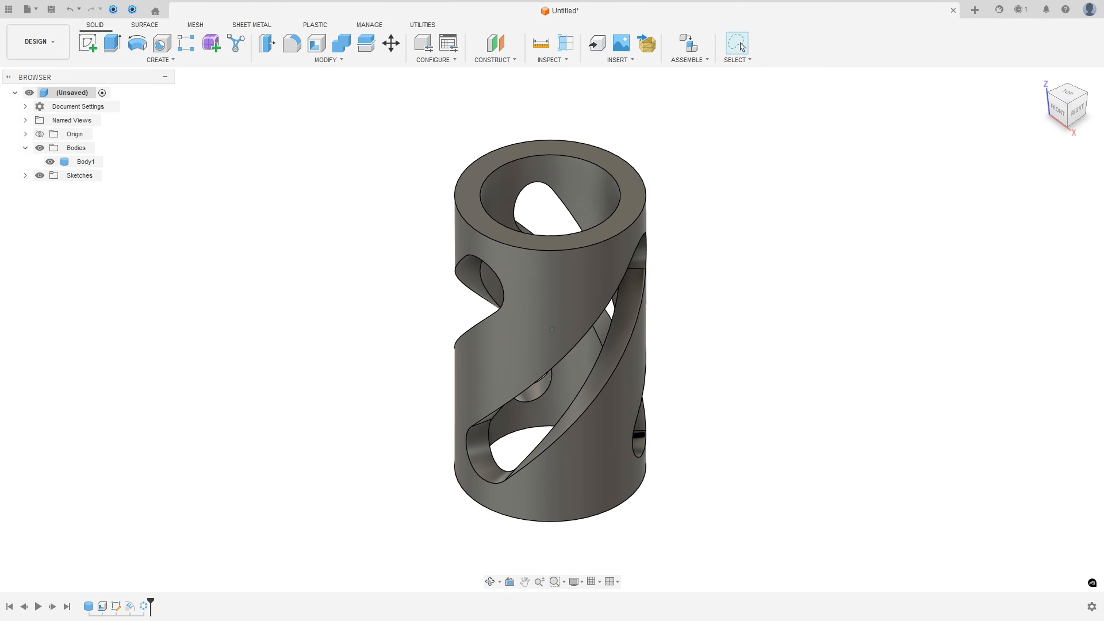
- Switch to the PDF drawing and mark the 1 mm fillet notes for the tube's top edge and the slot edges
key("alt+Tab")
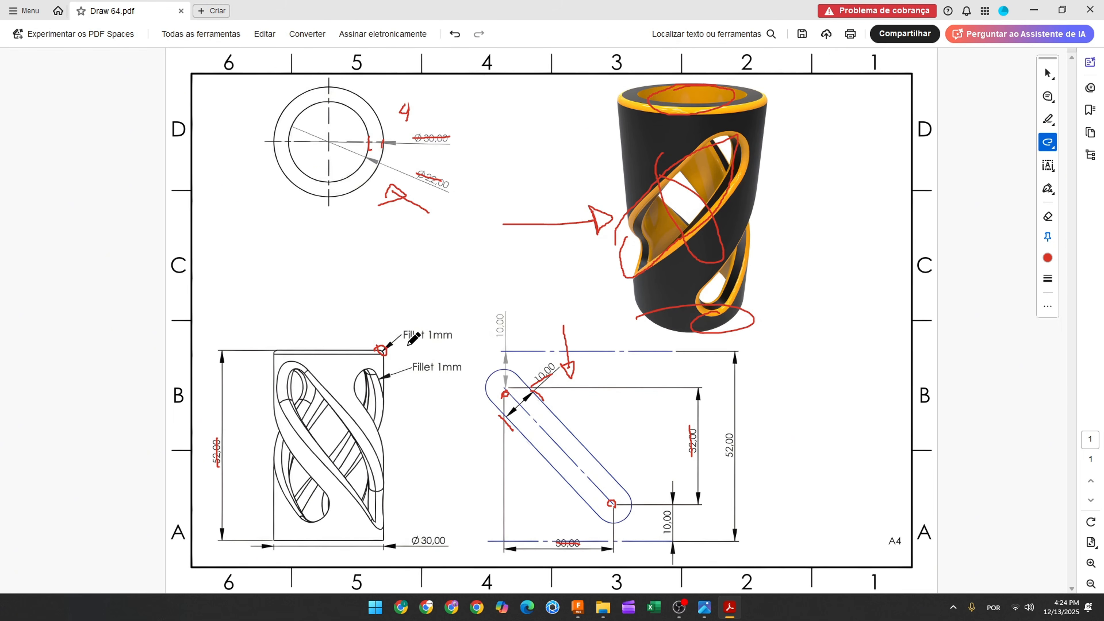
mouse_move(406, 344)
left_mouse_down()
mouse_move(444, 342)
mouse_move(450, 372)
left_mouse_up()
- Return to Fusion, start a fillet on the tube's top outer edge and set its radius to 1 mm
left_click(578, 608)
left_click(291, 43)
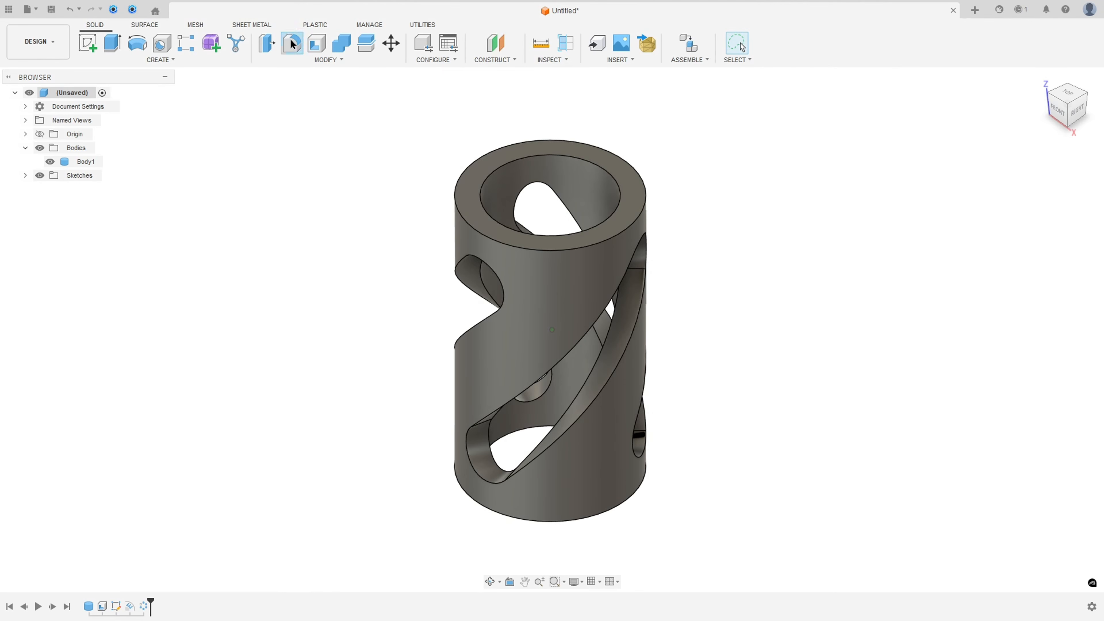
left_click(647, 201)
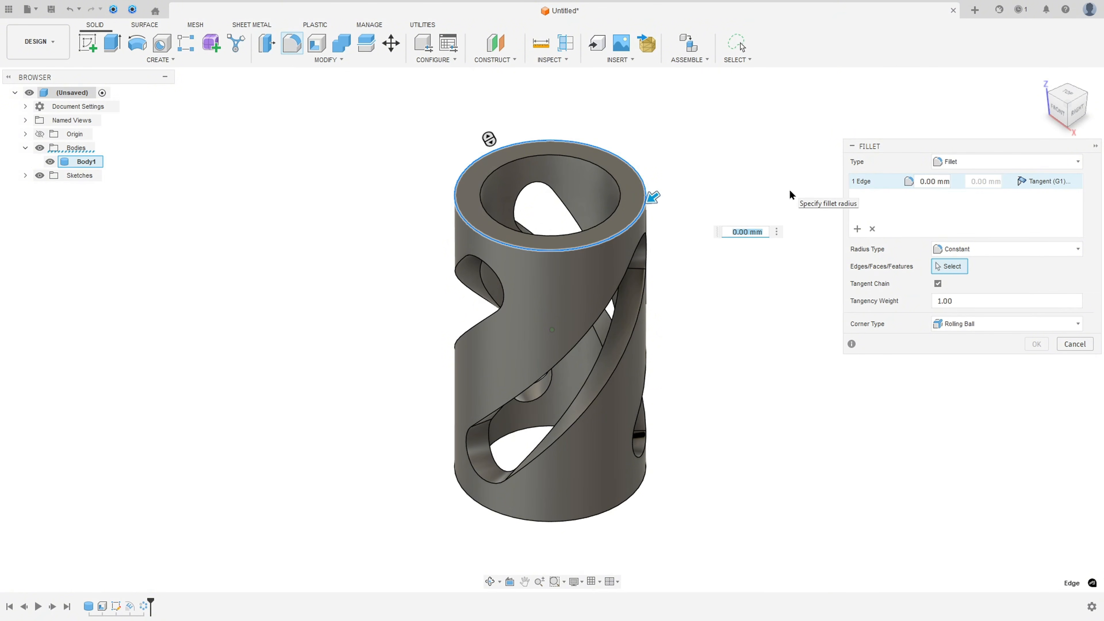
- Add a second fillet selection set with the wall faces of all three slots at a 1 mm radius, and finish the fillet
left_click(857, 229)
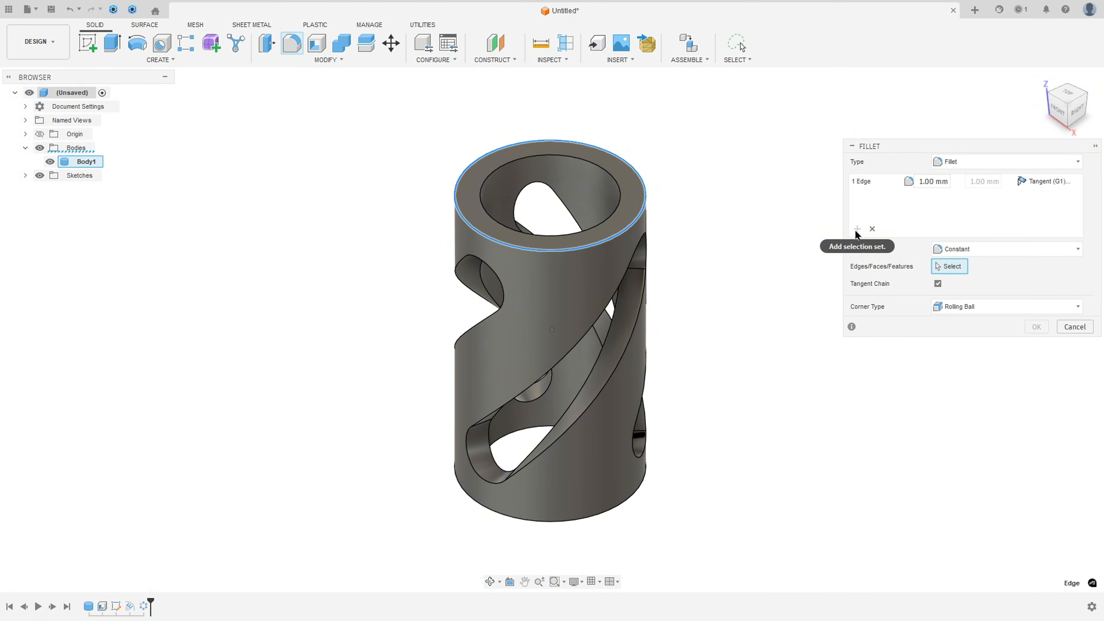
left_click(630, 339)
mouse_move(630, 339)
middle_mouse_down("shift")
mouse_move(690, 335)
mouse_move(637, 357)
mouse_move(689, 350)
mouse_move(650, 339)
middle_mouse_up("shift")
left_click(635, 350)
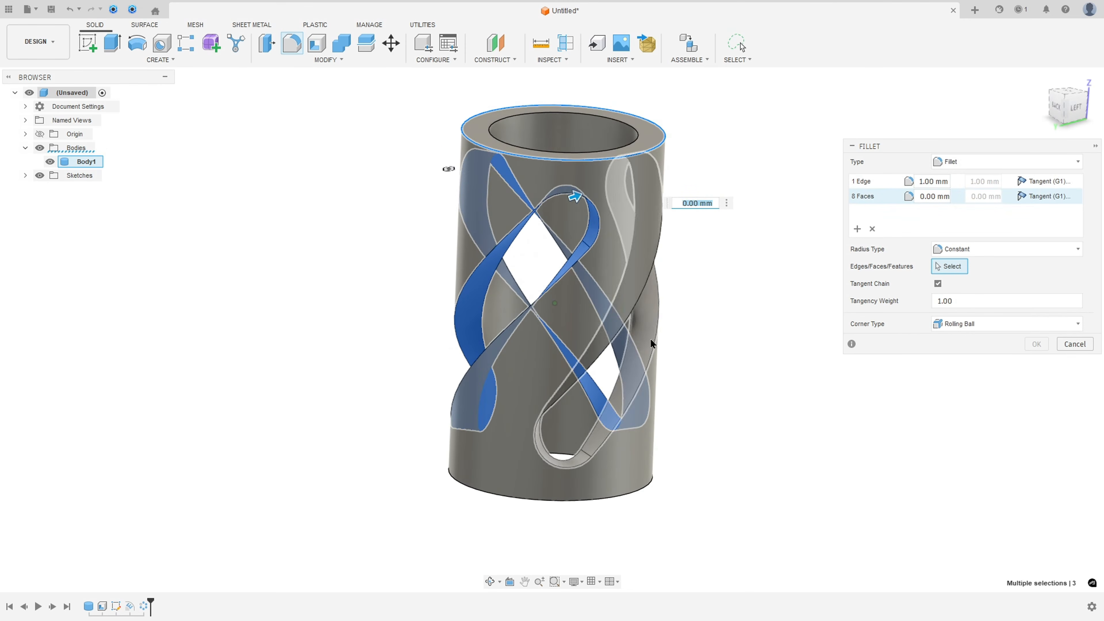
left_click(650, 338)
middle_click_drag(727, 345, 810, 313, "shift")
type("1")
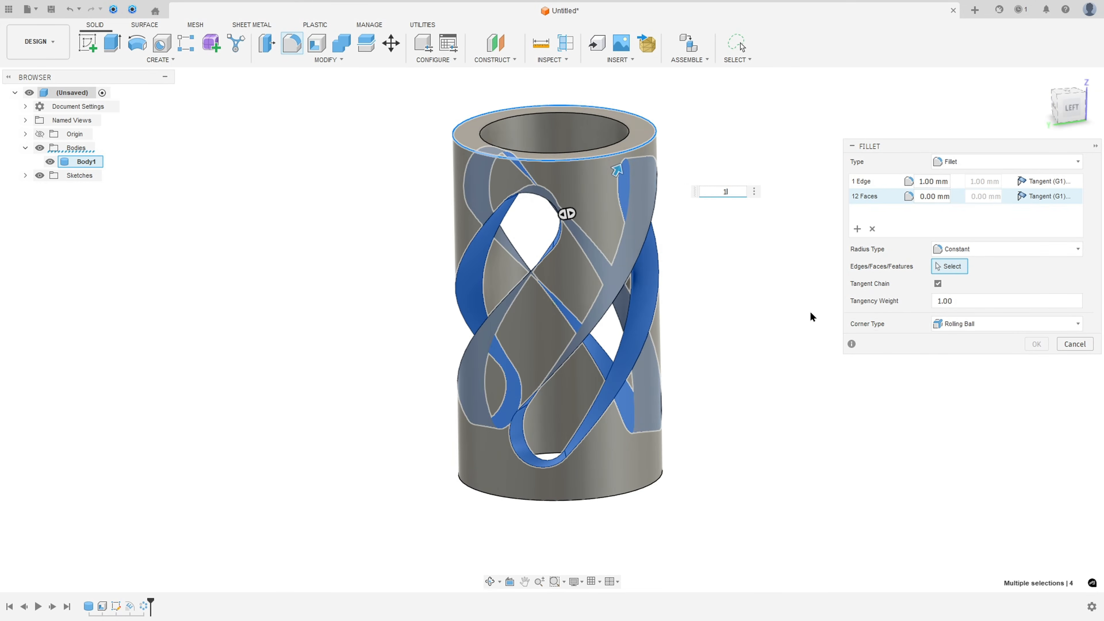
left_click(1036, 344)
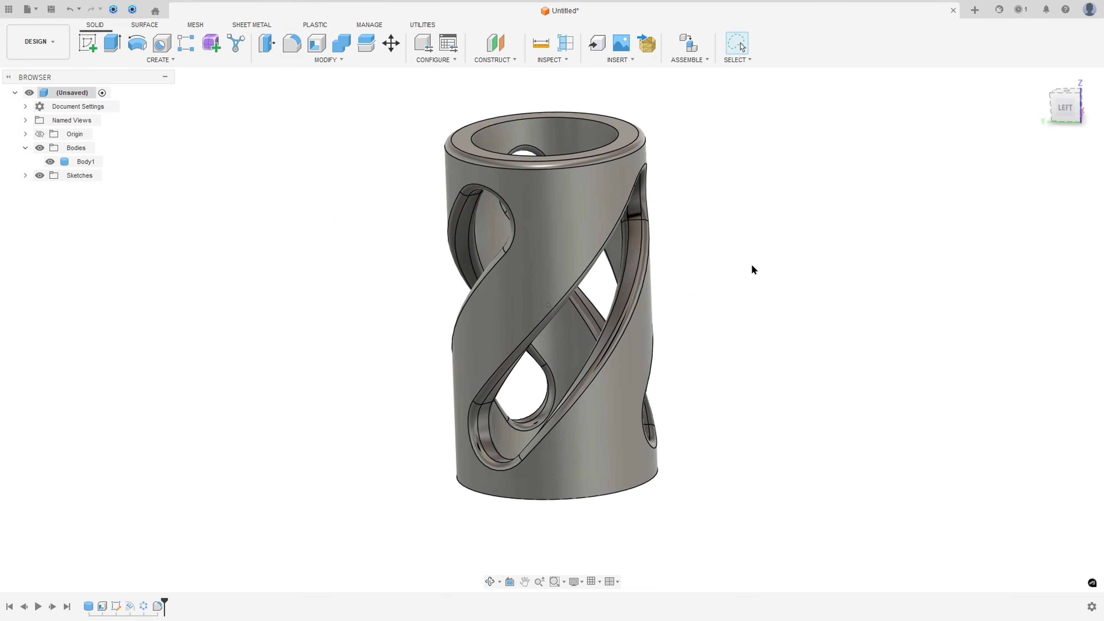
- Open the appearance settings and select the tube's outer and inner cylindrical faces plus two adjoining faces inside a slot
middle_click_drag(751, 264, 760, 233, "shift")
key("F6")
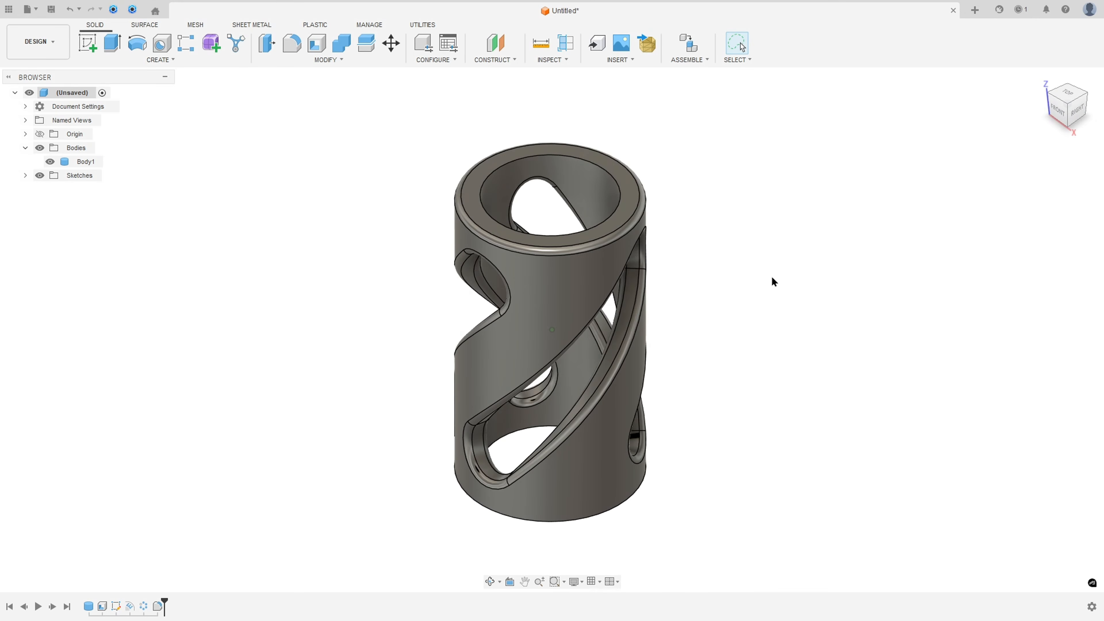
key("a")
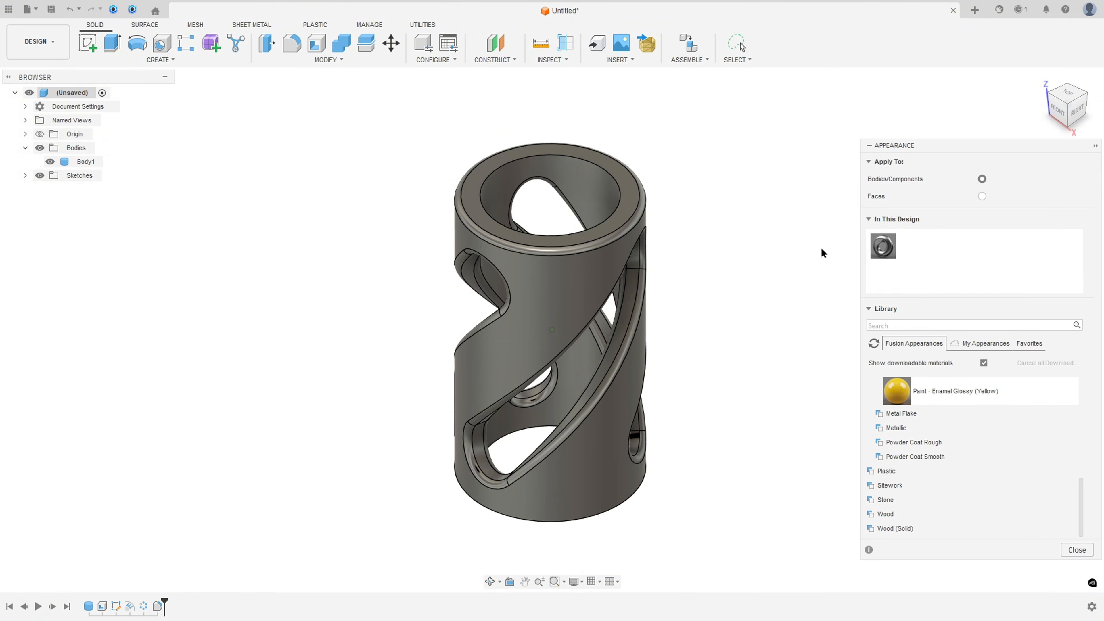
left_click(617, 448)
left_click(609, 447)
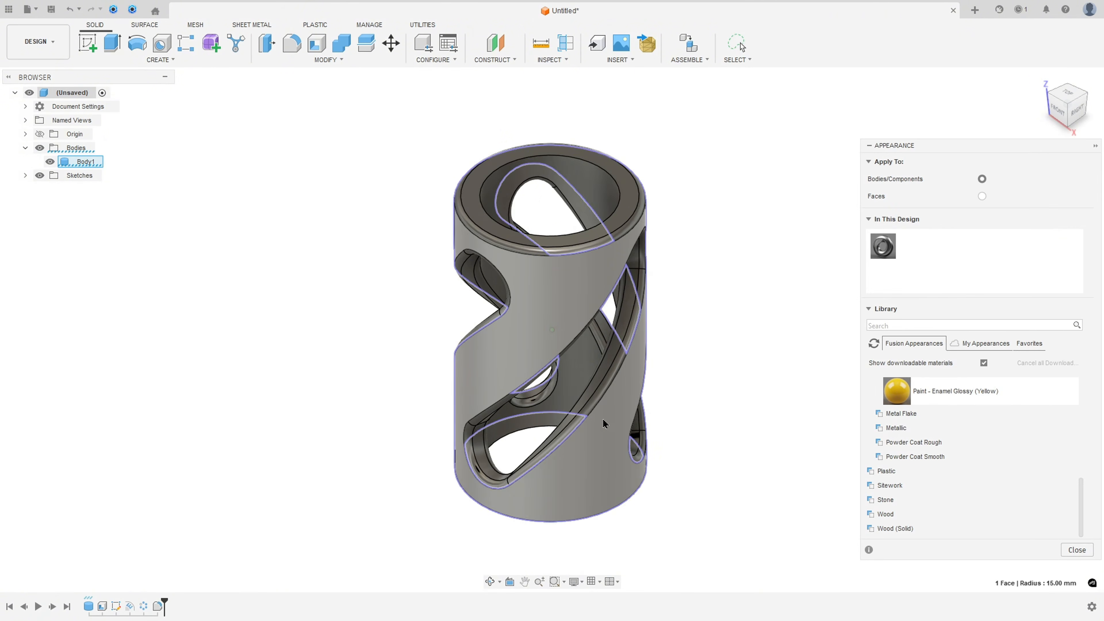
left_click(580, 368, "shift")
middle_click_drag(580, 370, 606, 397, "shift")
scroll(607, 405, "up", 6)
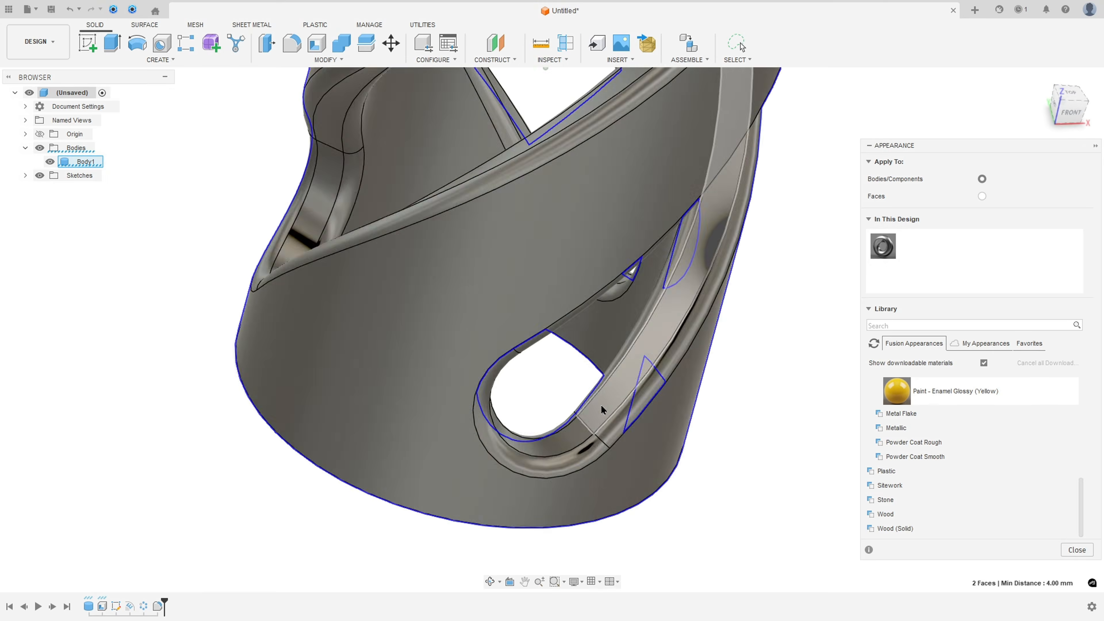
left_click(599, 435, "shift")
left_click(598, 452, "shift")
scroll(598, 453, "down", 3)
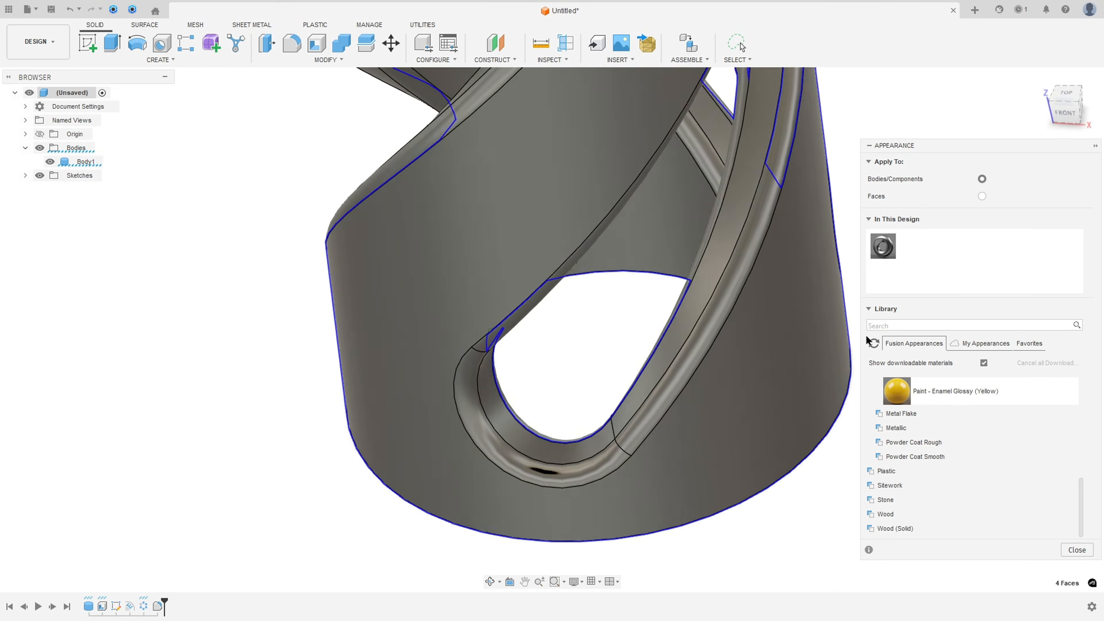